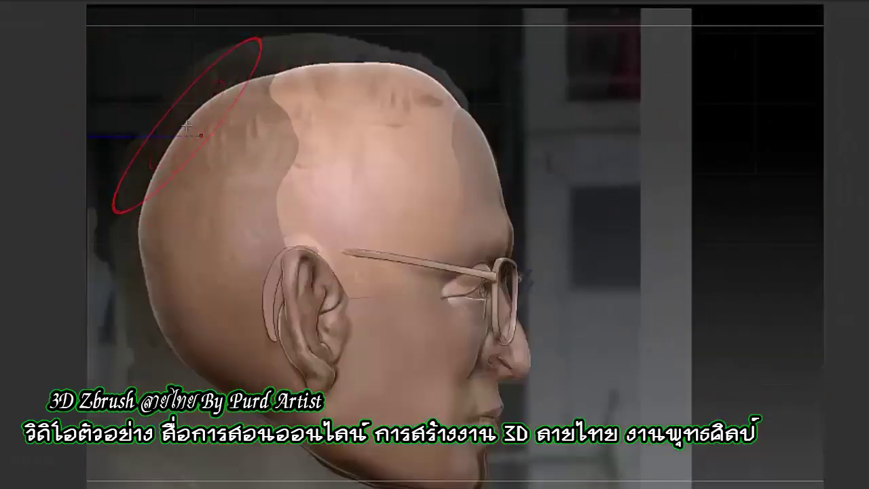
# Step: Extend the scalp mask down the back of the head and lift the crown with the Move brush
pyautogui.moveTo(177, 119)
pyautogui.keyDown('ctrl'); pyautogui.mouseDown()
pyautogui.moveTo(145, 122)
pyautogui.moveTo(140, 159)
pyautogui.moveTo(132, 242)
pyautogui.moveTo(155, 333)
pyautogui.mouseUp(); pyautogui.keyUp('ctrl')
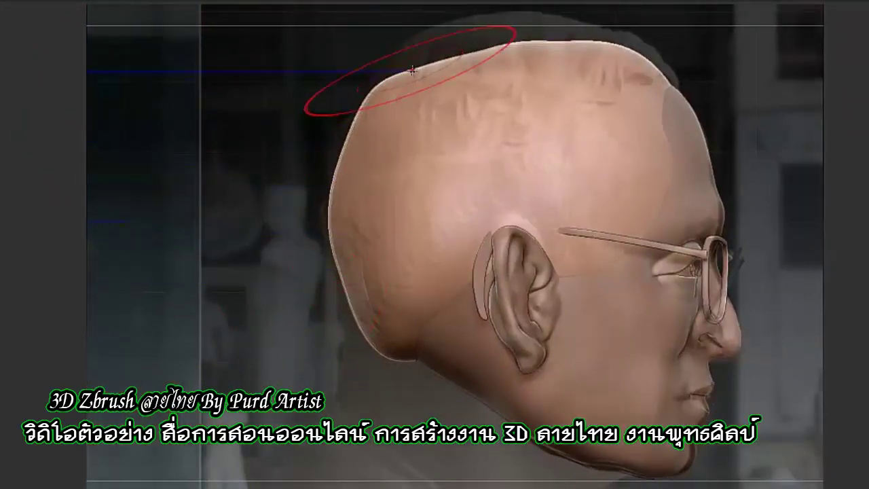
pyautogui.moveTo(417, 48); pyautogui.dragTo(524, 39)
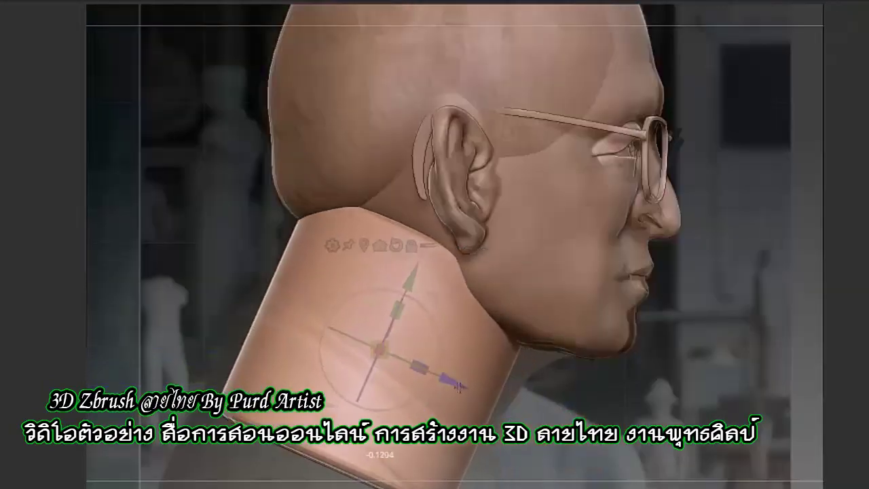
# Step: Tilt the neck cylinder, stretch its height, then shrink it to a thin neck under the jaw
pyautogui.moveTo(459, 387); pyautogui.dragTo(460, 389)
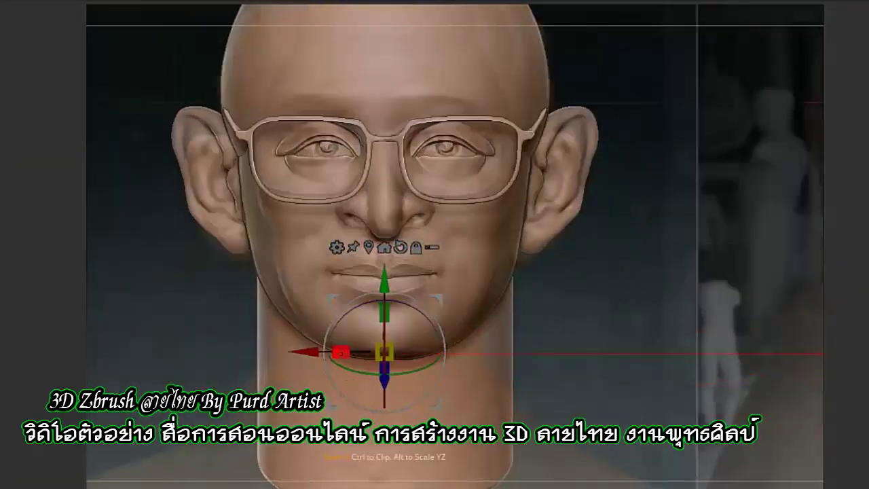
pyautogui.moveTo(340, 352); pyautogui.dragTo(355, 352)
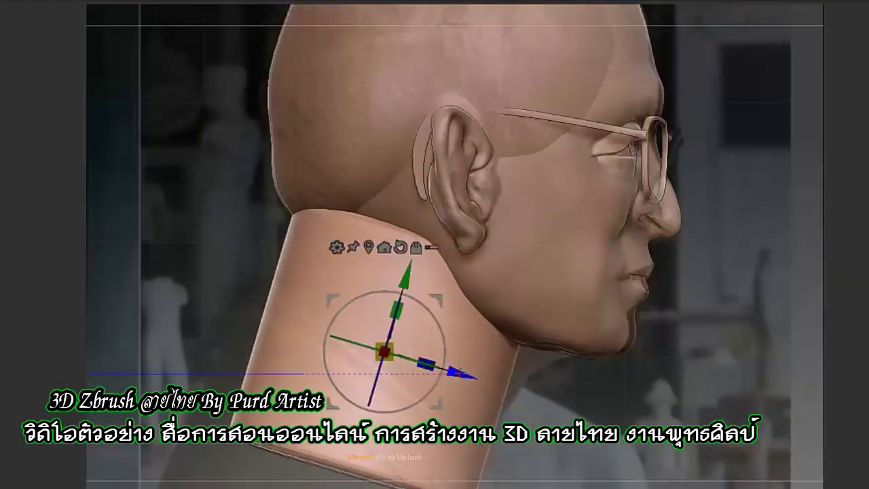
pyautogui.moveTo(416, 277); pyautogui.dragTo(420, 293)
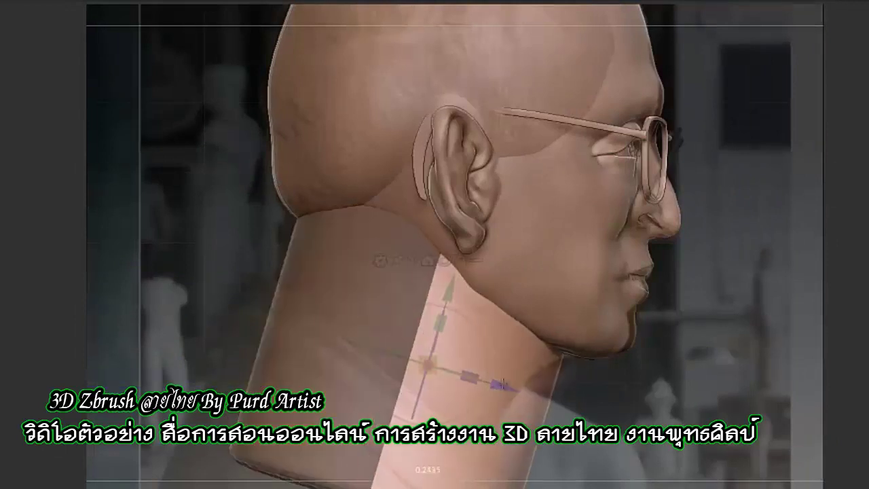
pyautogui.moveTo(420, 354); pyautogui.dragTo(449, 385)
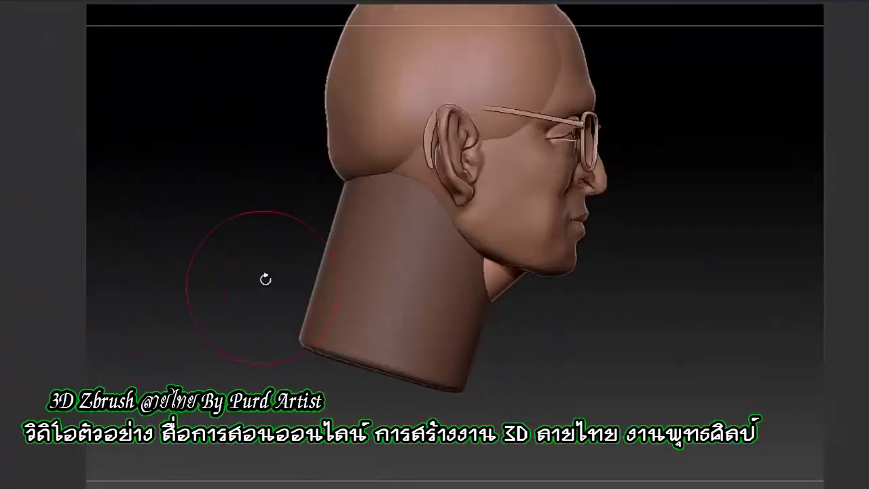
pyautogui.moveTo(262, 278); pyautogui.dragTo(146, 309)
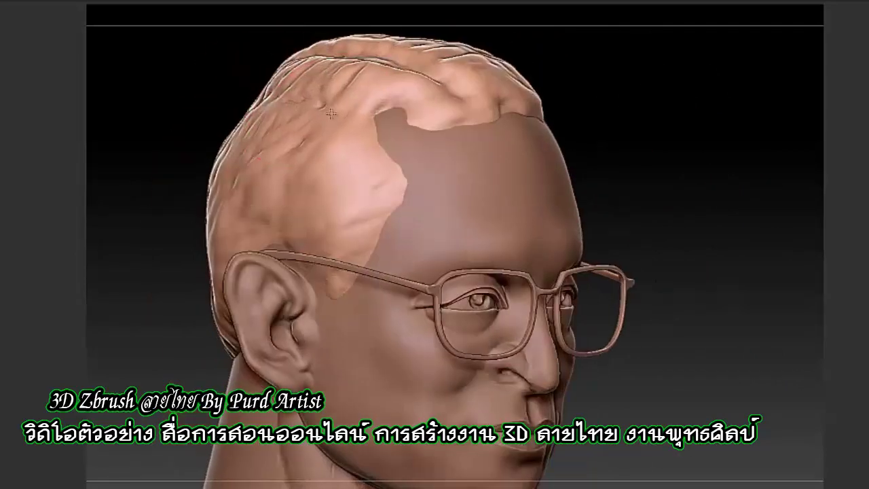
# Step: Smooth the rough hair strands on the left side of the head with the Smooth brush
pyautogui.moveTo(306, 118); pyautogui.dragTo(308, 109)
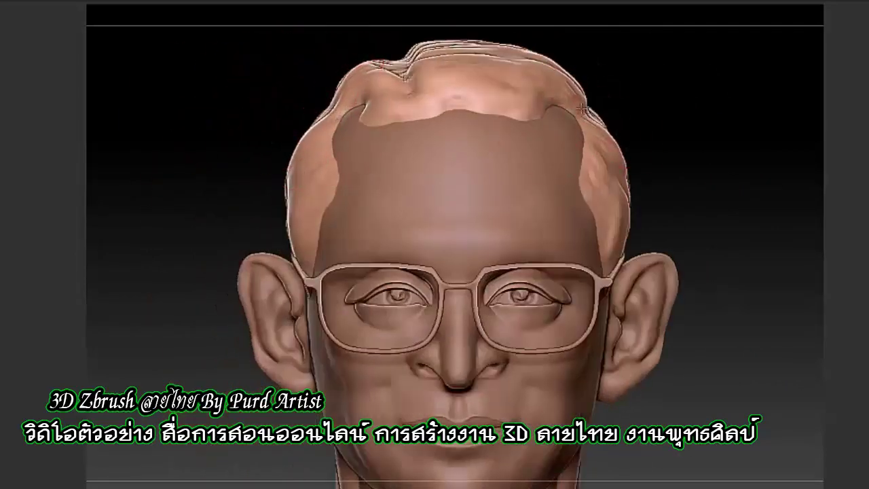
pyautogui.moveTo(307, 75)
pyautogui.mouseDown()
pyautogui.moveTo(272, 89)
pyautogui.moveTo(195, 215)
pyautogui.mouseUp()
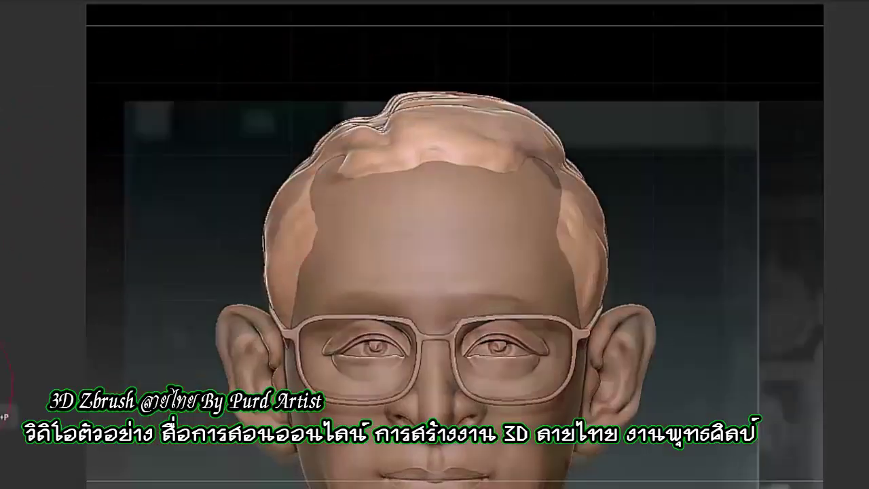
pyautogui.moveTo(286, 215); pyautogui.dragTo(292, 144)
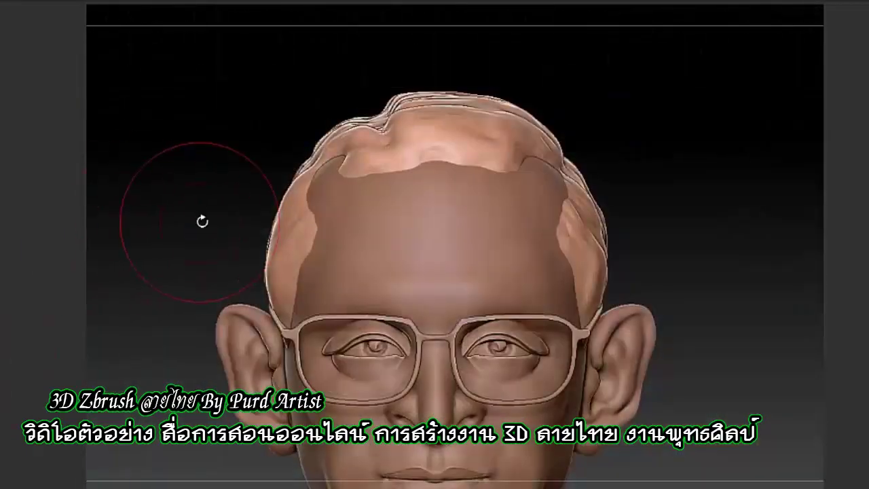
pyautogui.moveTo(202, 221); pyautogui.dragTo(199, 246)
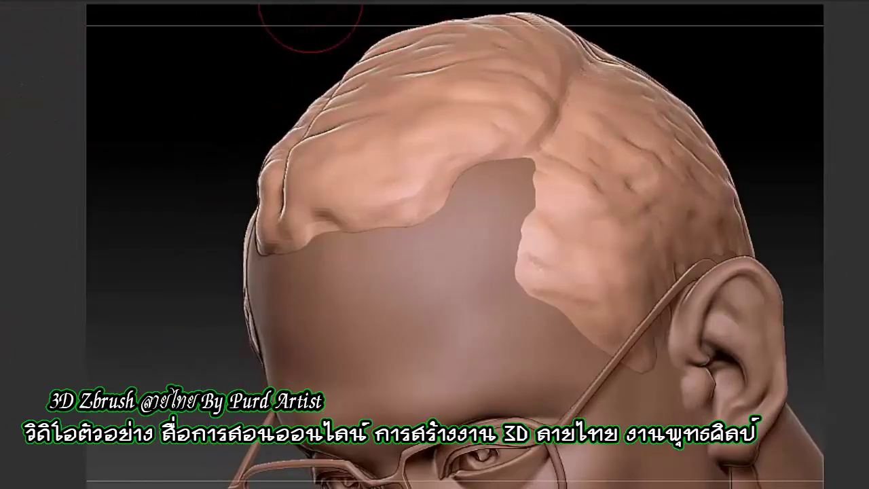
# Step: Smooth the hair edge beside the bald patch and sculpt wavy ridges across the top hair
pyautogui.moveTo(475, 146); pyautogui.dragTo(462, 167)
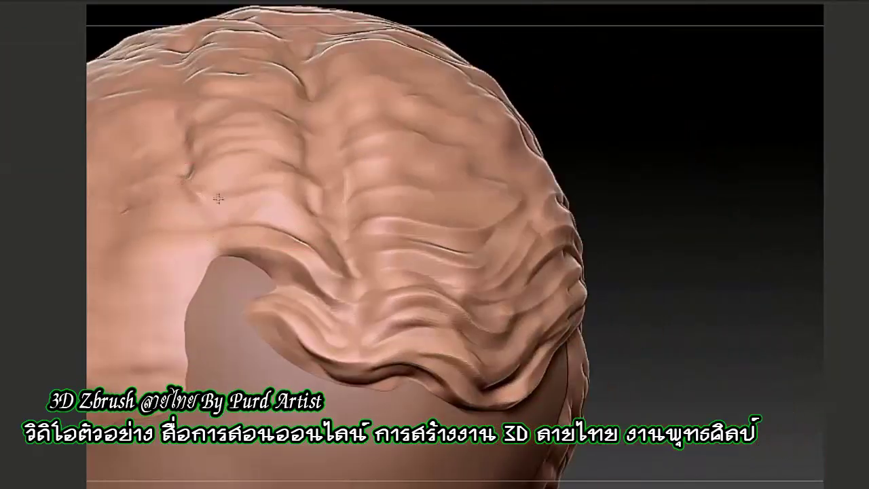
pyautogui.moveTo(218, 198)
pyautogui.mouseDown()
pyautogui.moveTo(209, 194)
pyautogui.moveTo(306, 217)
pyautogui.mouseUp()
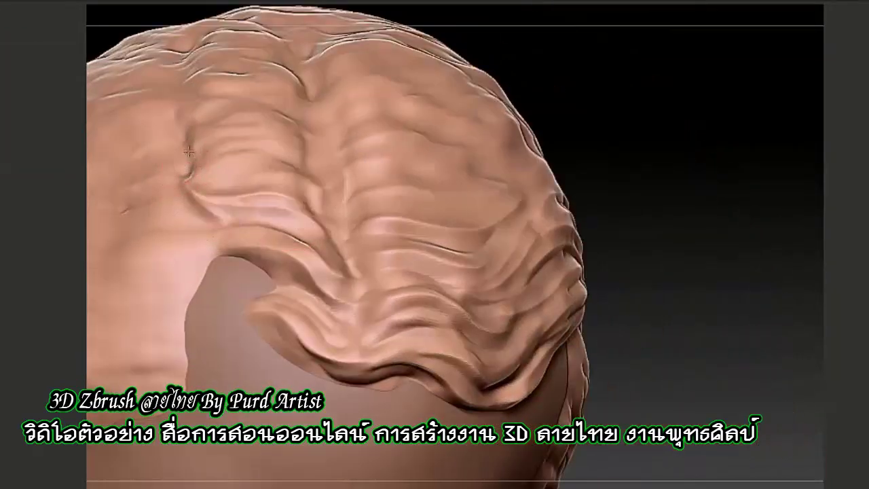
pyautogui.moveTo(197, 163); pyautogui.dragTo(315, 188)
pyautogui.moveTo(194, 117); pyautogui.dragTo(314, 160)
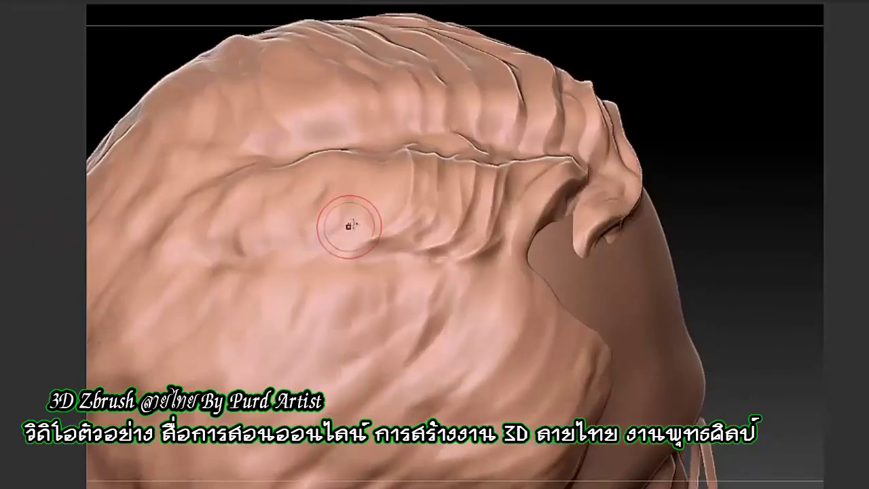
# Step: Carve and soften curved strand grooves across the top hair, working toward the left
pyautogui.moveTo(349, 226)
pyautogui.mouseDown()
pyautogui.moveTo(345, 246)
pyautogui.moveTo(291, 229)
pyautogui.moveTo(310, 175)
pyautogui.moveTo(218, 258)
pyautogui.mouseUp()
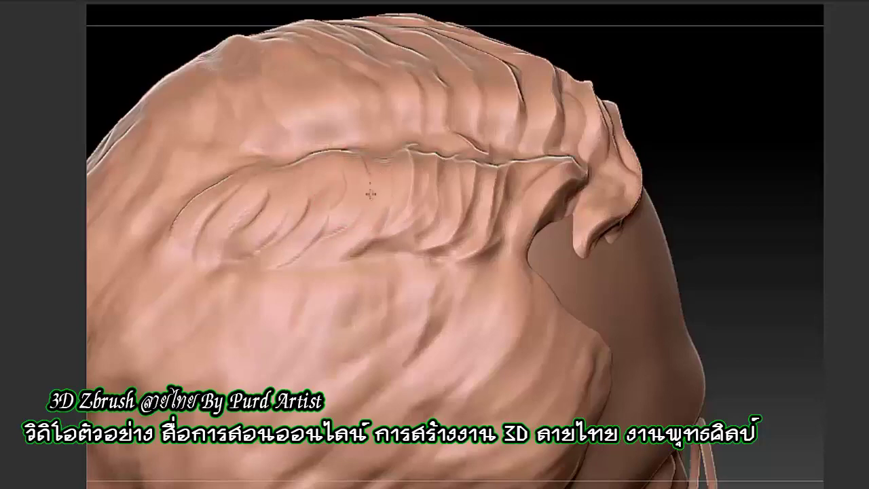
pyautogui.moveTo(370, 194)
pyautogui.mouseDown()
pyautogui.moveTo(312, 238)
pyautogui.moveTo(285, 204)
pyautogui.moveTo(340, 204)
pyautogui.moveTo(255, 199)
pyautogui.mouseUp()
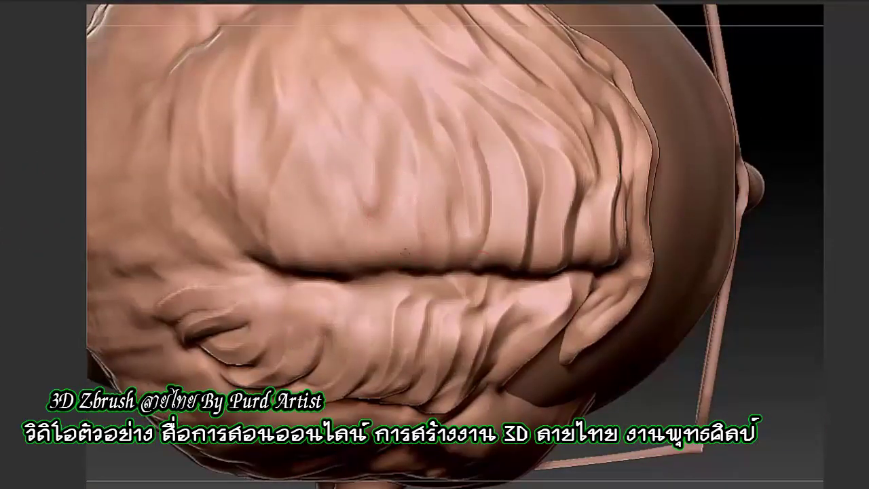
pyautogui.moveTo(412, 147)
pyautogui.mouseDown()
pyautogui.moveTo(341, 172)
pyautogui.moveTo(360, 272)
pyautogui.mouseUp()
pyautogui.moveTo(316, 95)
pyautogui.mouseDown()
pyautogui.moveTo(285, 176)
pyautogui.moveTo(230, 202)
pyautogui.mouseUp()
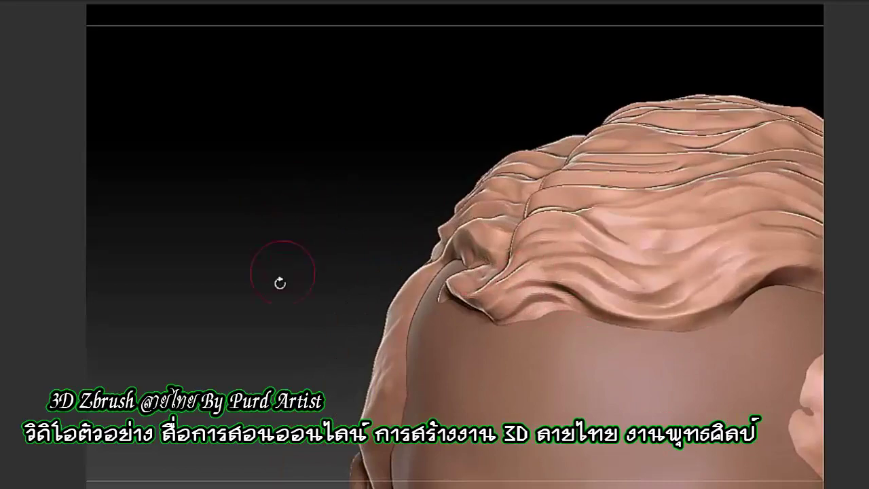
# Step: Carve curved strand grooves into the side and upper hair above the ear
pyautogui.moveTo(282, 281); pyautogui.dragTo(255, 194)
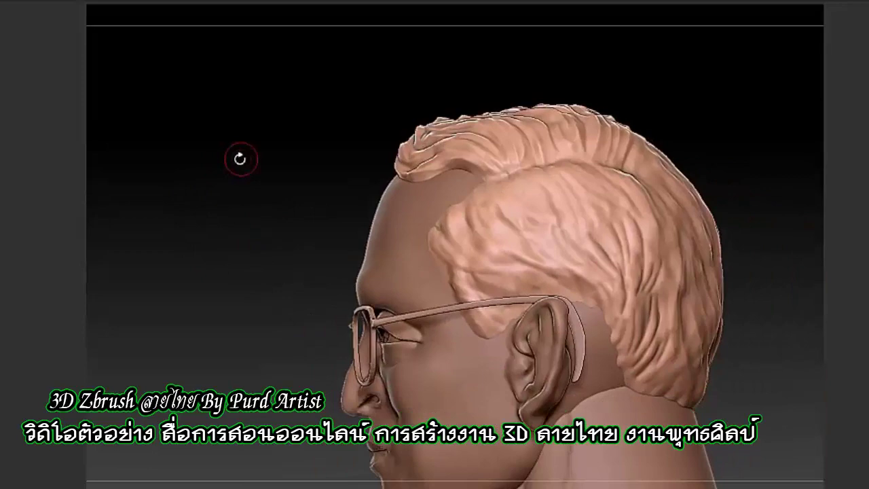
pyautogui.moveTo(241, 159)
pyautogui.mouseDown()
pyautogui.moveTo(229, 198)
pyautogui.moveTo(514, 233)
pyautogui.mouseUp()
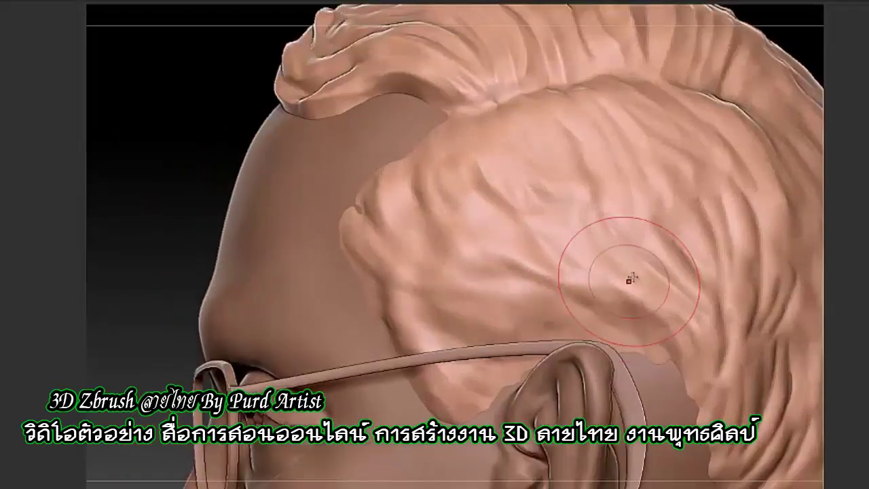
pyautogui.moveTo(625, 285)
pyautogui.mouseDown()
pyautogui.moveTo(462, 149)
pyautogui.moveTo(588, 217)
pyautogui.mouseUp()
pyautogui.moveTo(540, 133); pyautogui.dragTo(706, 219)
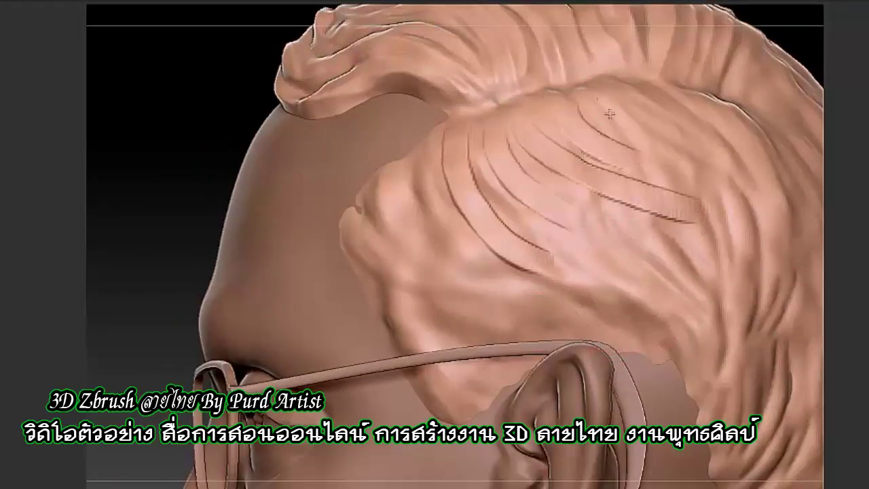
pyautogui.moveTo(574, 88); pyautogui.dragTo(713, 136)
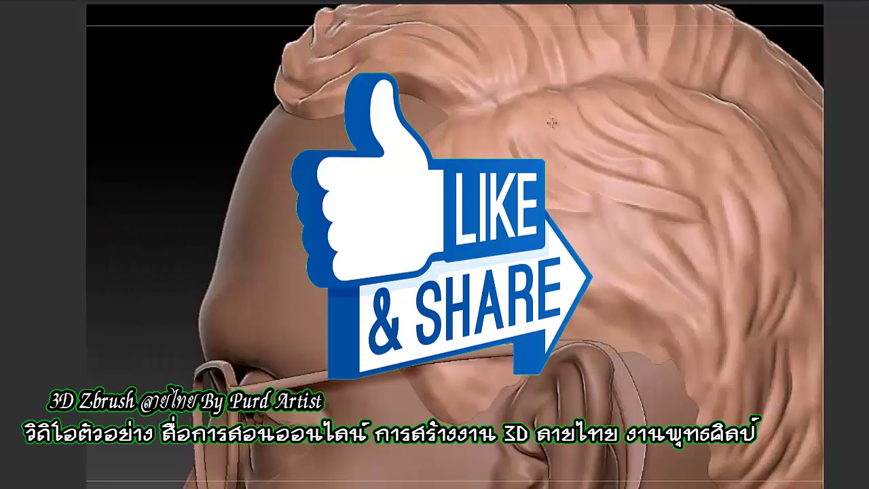
# Step: Refine the hair above the ear and pull a lock down at the back with the Move brush
pyautogui.moveTo(428, 372); pyautogui.dragTo(512, 380)
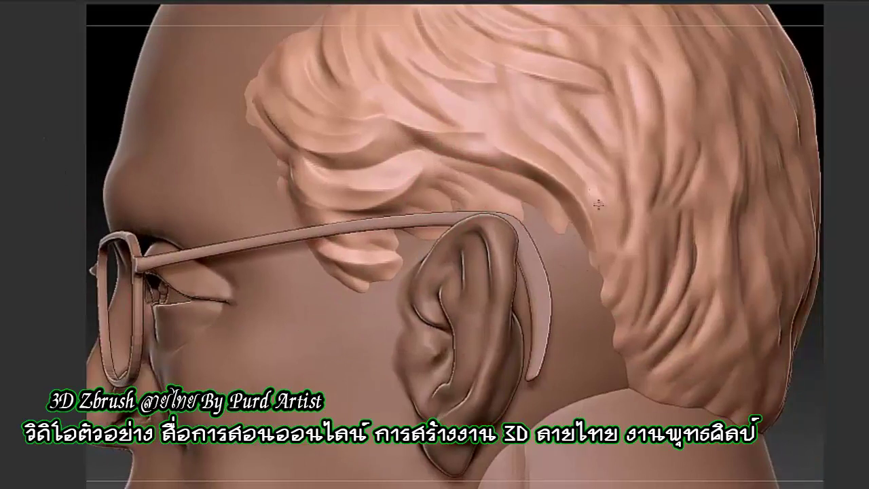
pyautogui.moveTo(626, 151); pyautogui.dragTo(629, 415)
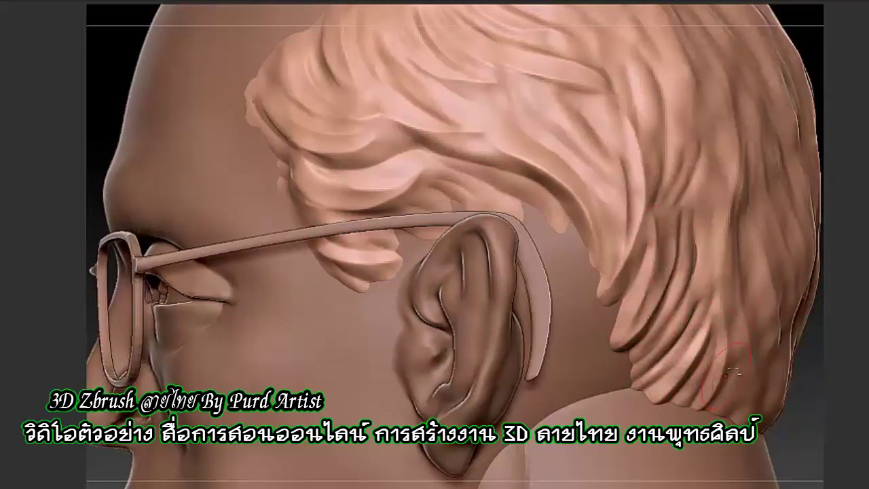
pyautogui.moveTo(745, 337); pyautogui.dragTo(689, 252, button='right')
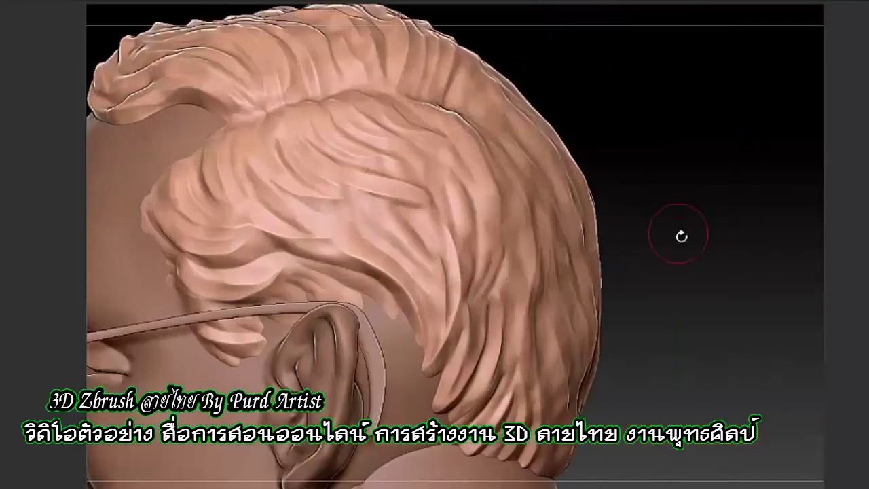
# Step: Carve strand grooves down the side hair and behind the ear
pyautogui.moveTo(682, 236); pyautogui.dragTo(468, 123)
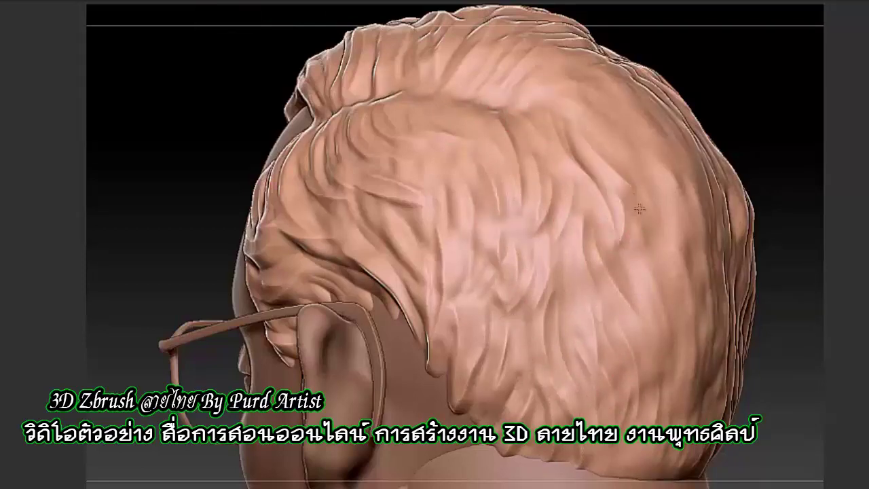
pyautogui.moveTo(641, 224)
pyautogui.mouseDown()
pyautogui.moveTo(719, 128)
pyautogui.moveTo(592, 76)
pyautogui.mouseUp()
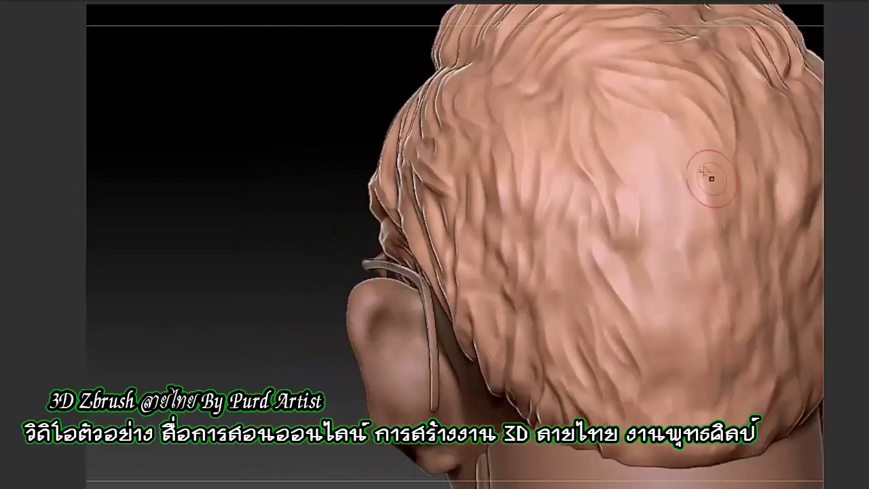
pyautogui.moveTo(624, 267)
pyautogui.mouseDown()
pyautogui.moveTo(316, 265)
pyautogui.moveTo(262, 280)
pyautogui.moveTo(359, 270)
pyautogui.moveTo(194, 254)
pyautogui.moveTo(623, 155)
pyautogui.mouseUp()
pyautogui.moveTo(631, 225); pyautogui.dragTo(659, 223)
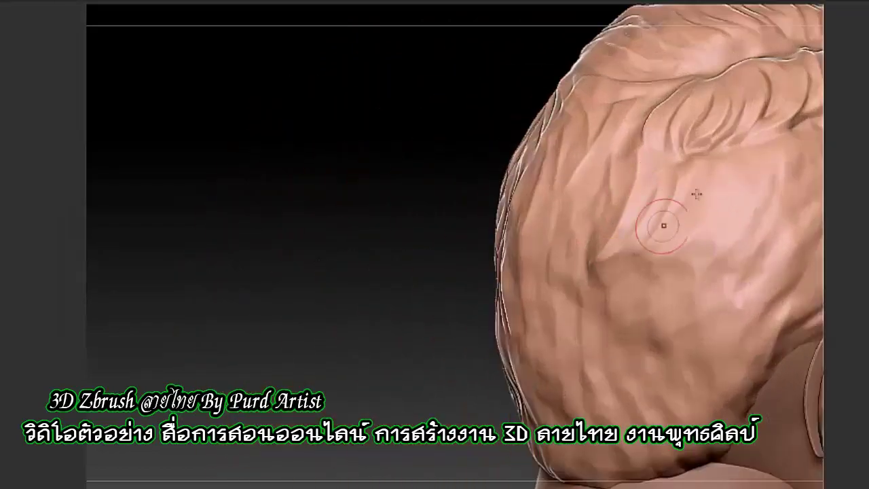
pyautogui.moveTo(542, 202)
pyautogui.mouseDown()
pyautogui.moveTo(544, 399)
pyautogui.moveTo(645, 367)
pyautogui.mouseUp()
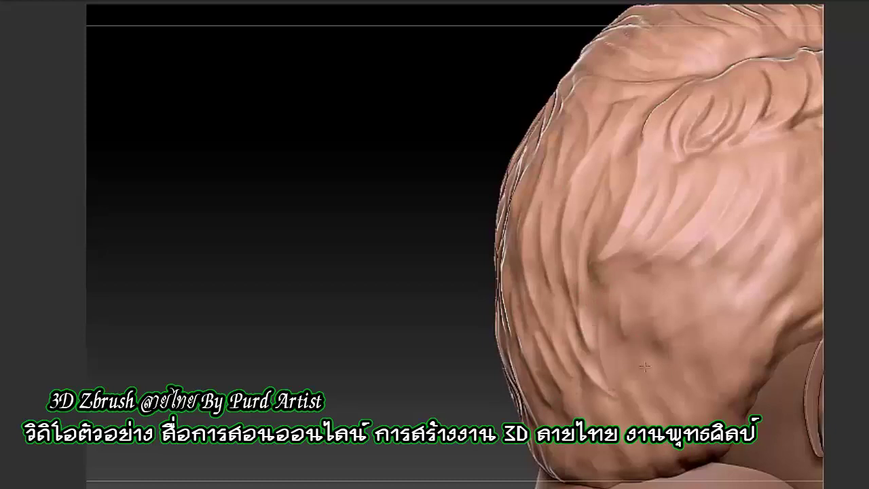
pyautogui.moveTo(381, 278); pyautogui.dragTo(462, 272)
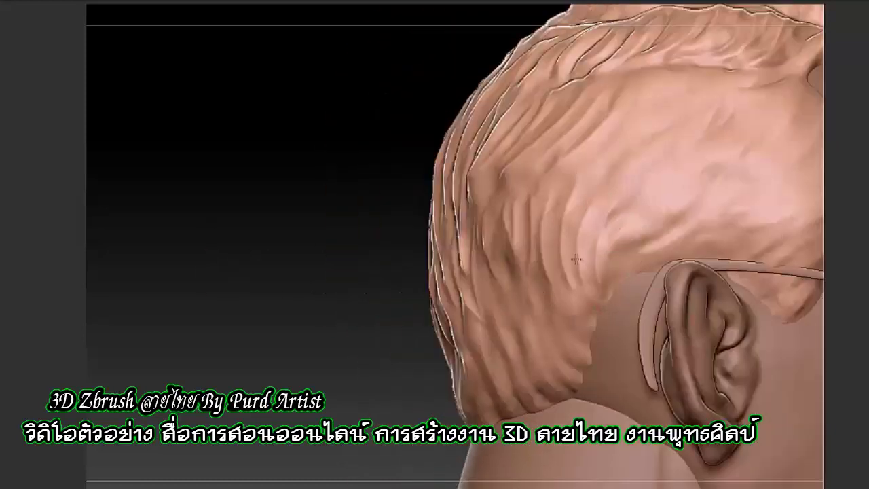
pyautogui.moveTo(577, 279)
pyautogui.mouseDown()
pyautogui.moveTo(502, 305)
pyautogui.moveTo(514, 321)
pyautogui.mouseUp()
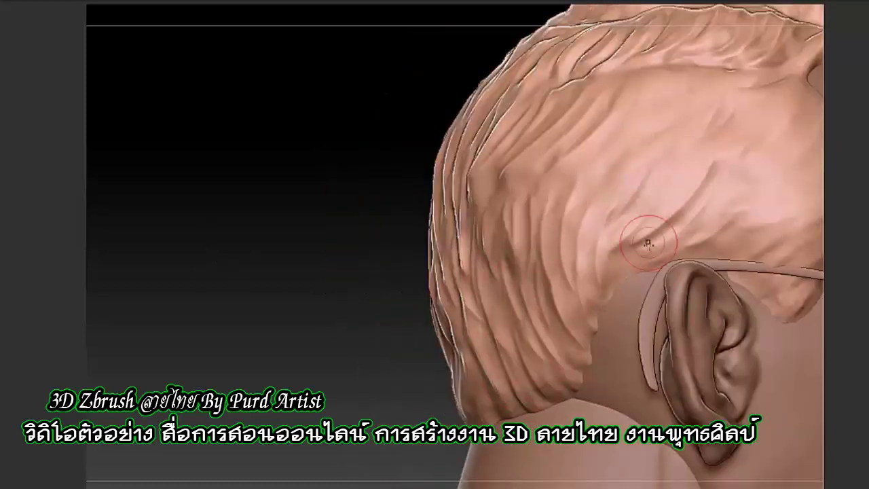
# Step: Smooth away the lower sideburn beside the temple
pyautogui.moveTo(283, 188); pyautogui.dragTo(516, 168)
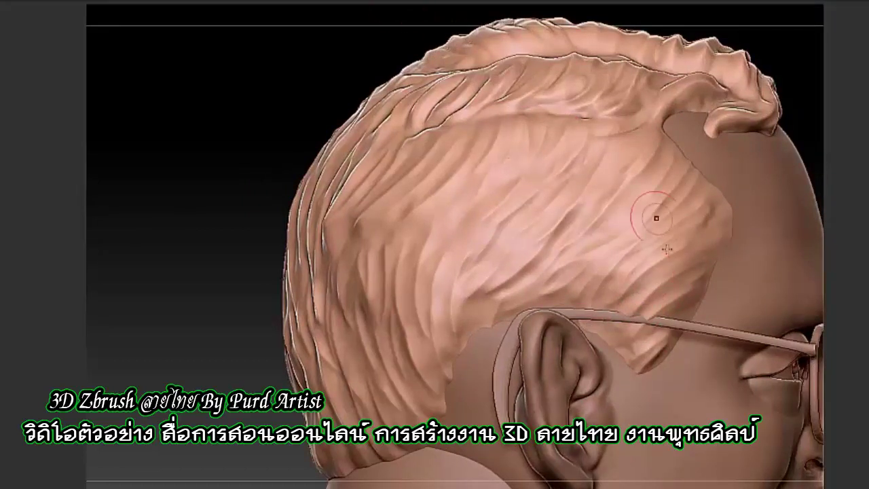
pyautogui.moveTo(656, 218); pyautogui.dragTo(654, 342)
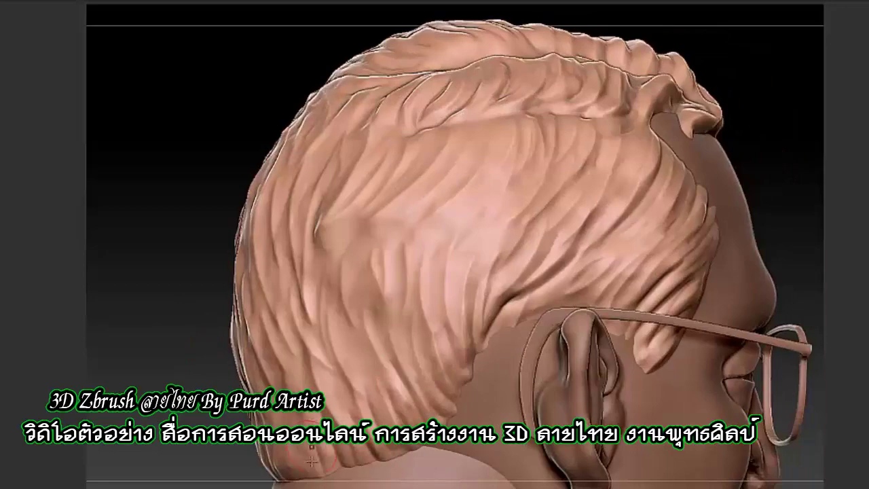
pyautogui.moveTo(311, 462); pyautogui.dragTo(354, 220)
pyautogui.moveTo(471, 178); pyautogui.dragTo(389, 161)
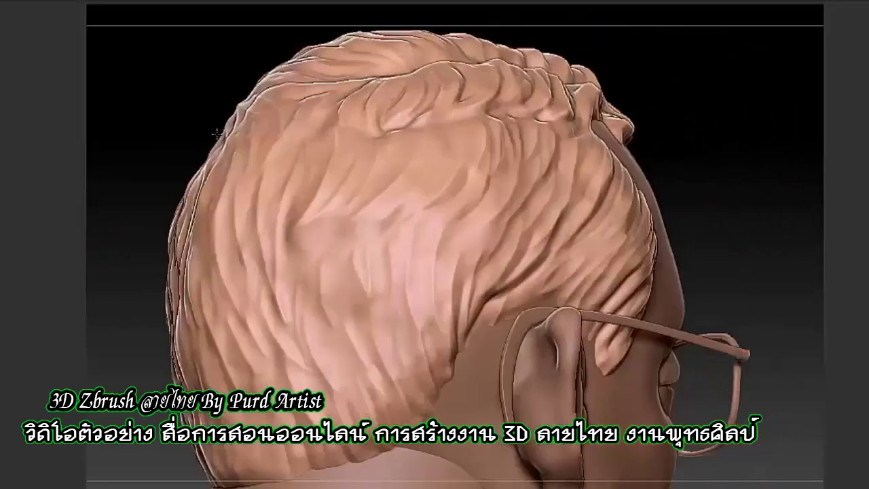
pyautogui.moveTo(291, 301); pyautogui.dragTo(200, 377)
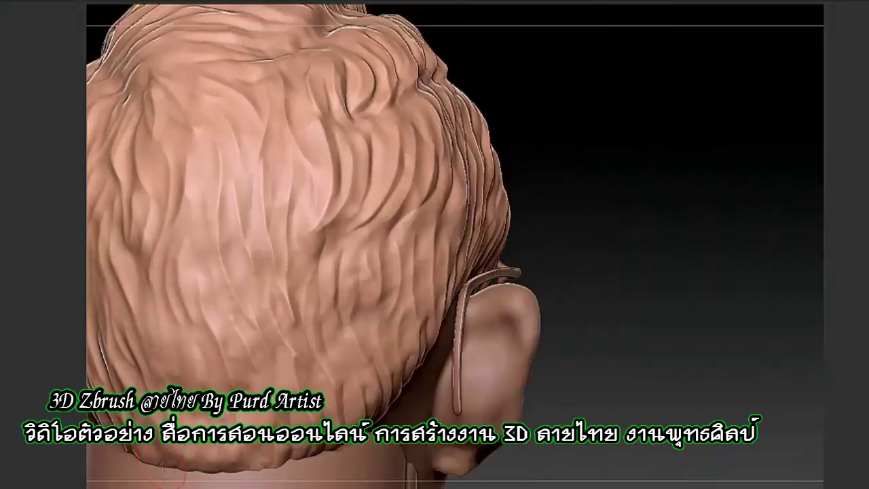
# Step: Deepen the grooves in the front and upper hair locks and reshape the lower lock's edge
pyautogui.moveTo(203, 229)
pyautogui.mouseDown()
pyautogui.moveTo(3, 272)
pyautogui.moveTo(461, 236)
pyautogui.mouseUp()
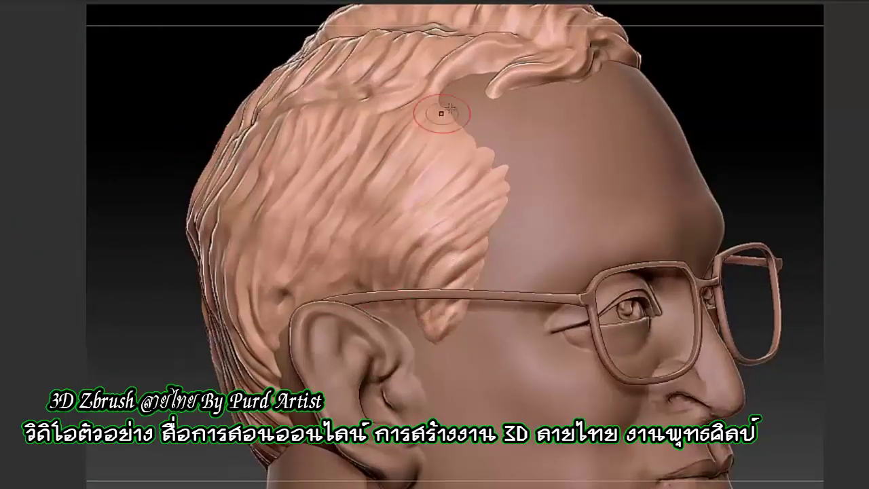
pyautogui.moveTo(441, 112)
pyautogui.mouseDown()
pyautogui.moveTo(237, 208)
pyautogui.moveTo(233, 136)
pyautogui.moveTo(499, 170)
pyautogui.mouseUp()
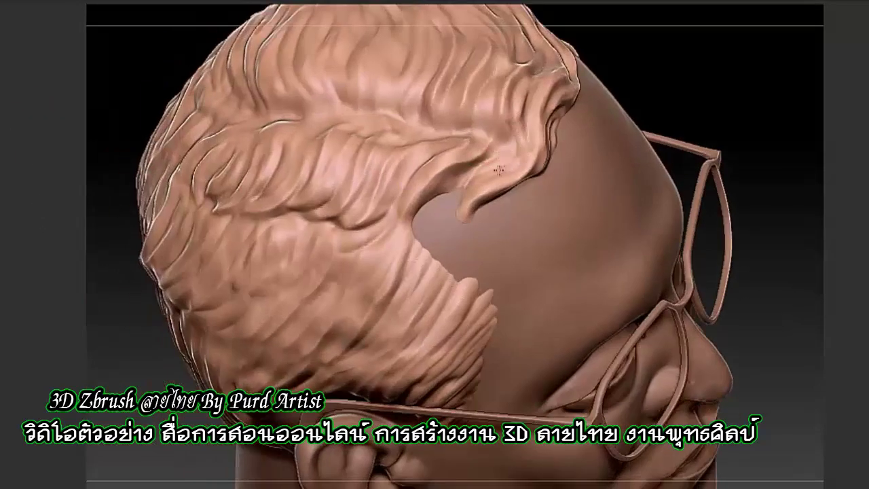
pyautogui.moveTo(45, 282)
pyautogui.mouseDown()
pyautogui.moveTo(190, 233)
pyautogui.moveTo(233, 288)
pyautogui.moveTo(204, 217)
pyautogui.moveTo(312, 240)
pyautogui.moveTo(460, 222)
pyautogui.moveTo(859, 14)
pyautogui.mouseUp()
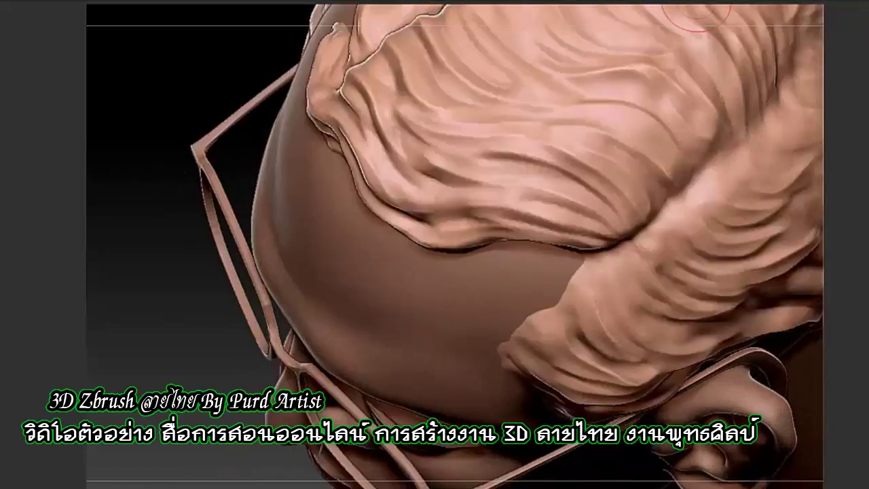
pyautogui.moveTo(457, 156); pyautogui.dragTo(543, 163)
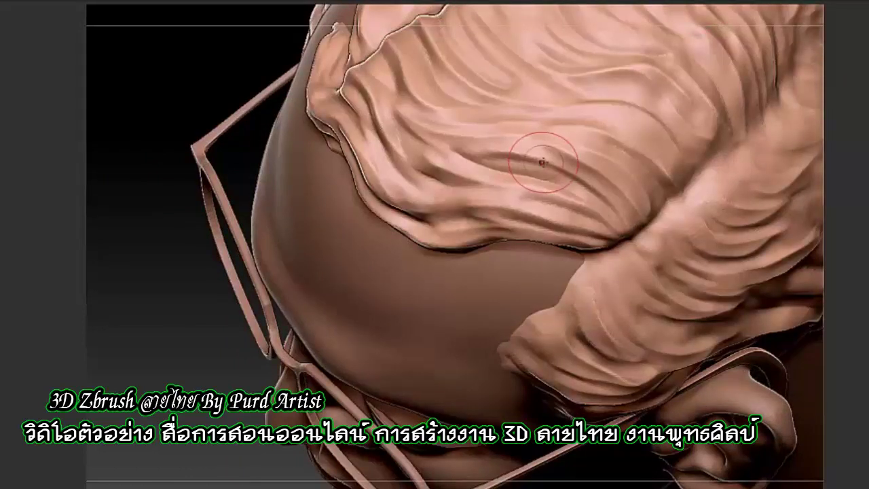
pyautogui.moveTo(666, 193); pyautogui.dragTo(655, 155)
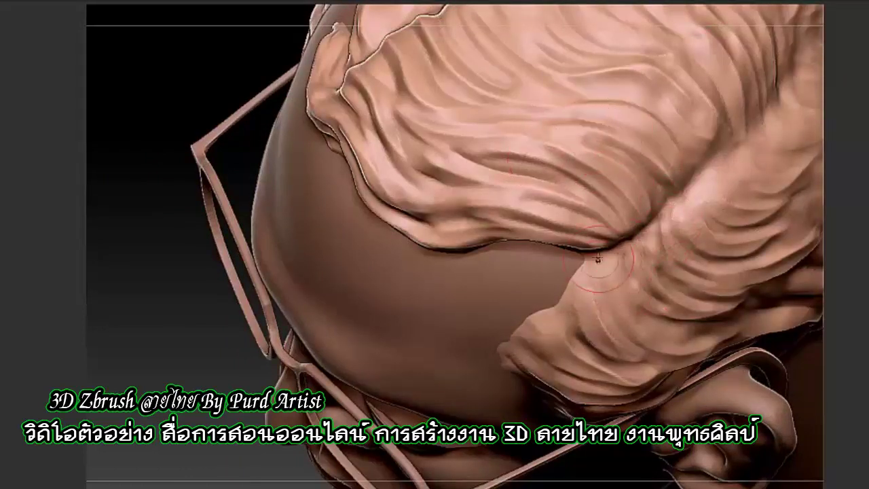
pyautogui.moveTo(598, 257); pyautogui.dragTo(567, 344)
pyautogui.moveTo(113, 310); pyautogui.dragTo(445, 223)
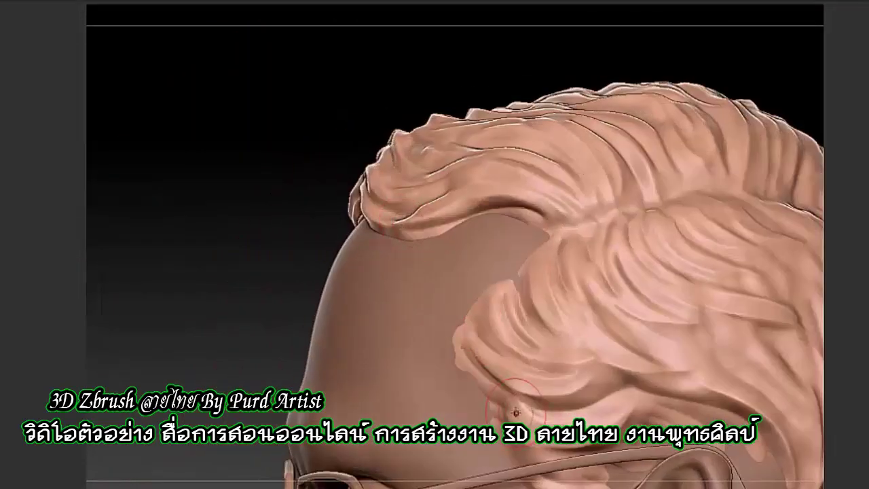
# Step: Re-carve and redirect the strand grooves along the lower side hair lock
pyautogui.moveTo(206, 300)
pyautogui.mouseDown()
pyautogui.moveTo(127, 187)
pyautogui.moveTo(578, 226)
pyautogui.mouseUp()
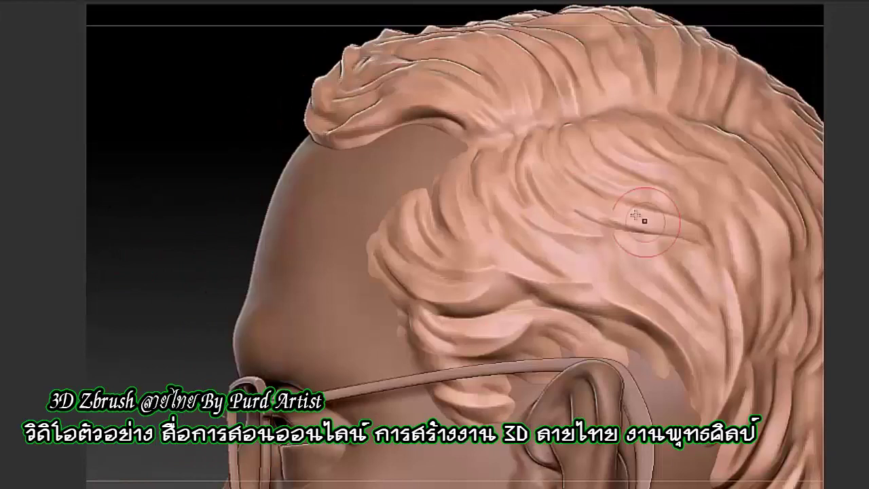
pyautogui.moveTo(644, 220); pyautogui.dragTo(726, 273)
pyautogui.moveTo(585, 174); pyautogui.dragTo(731, 241)
pyautogui.moveTo(676, 166); pyautogui.dragTo(723, 224)
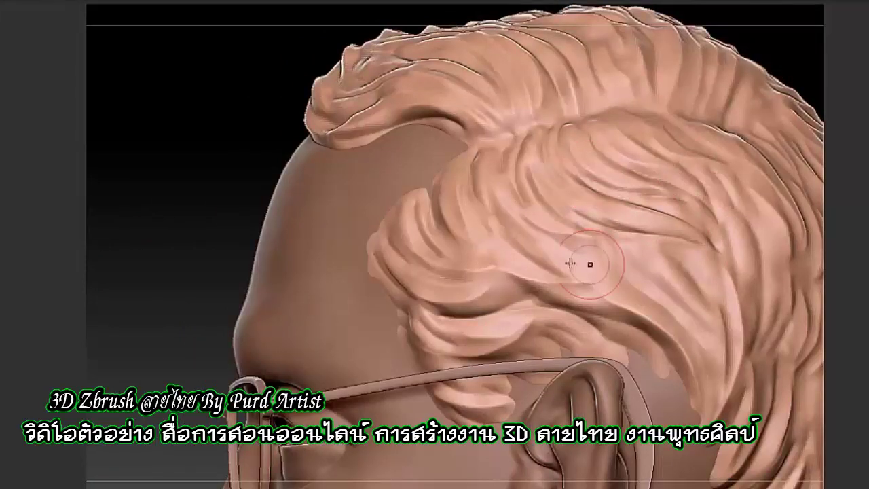
pyautogui.moveTo(538, 261)
pyautogui.mouseDown()
pyautogui.moveTo(645, 299)
pyautogui.moveTo(712, 397)
pyautogui.mouseUp()
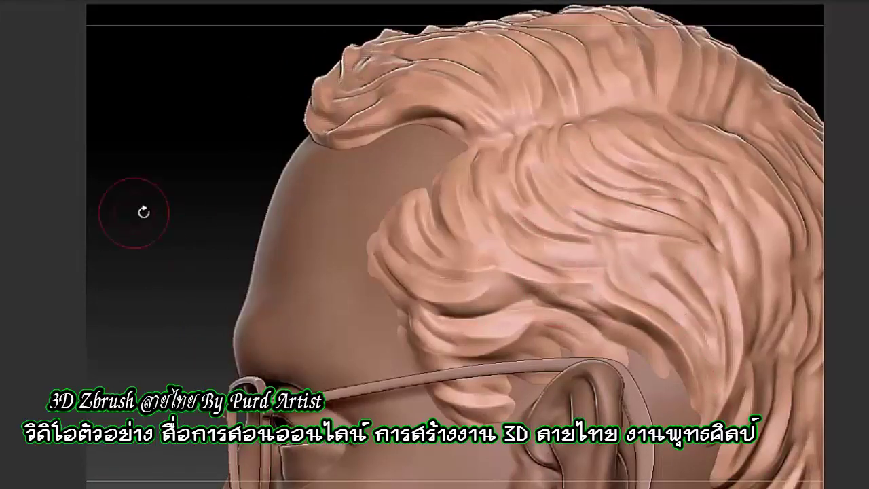
# Step: Check the back hair from above, then build the hair mass slightly lower above the ear
pyautogui.moveTo(144, 213); pyautogui.dragTo(88, 157)
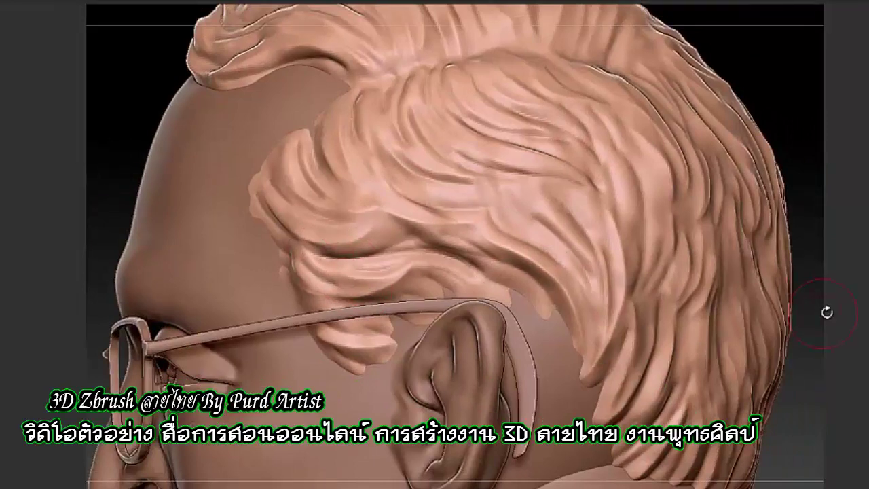
pyautogui.moveTo(828, 313); pyautogui.dragTo(631, 301)
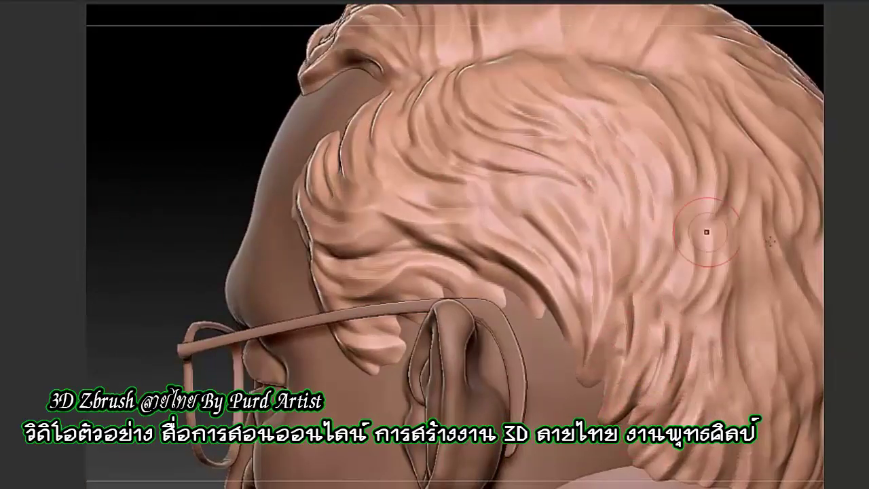
pyautogui.moveTo(707, 233)
pyautogui.mouseDown()
pyautogui.moveTo(349, 252)
pyautogui.moveTo(181, 146)
pyautogui.moveTo(165, 205)
pyautogui.moveTo(286, 194)
pyautogui.mouseUp()
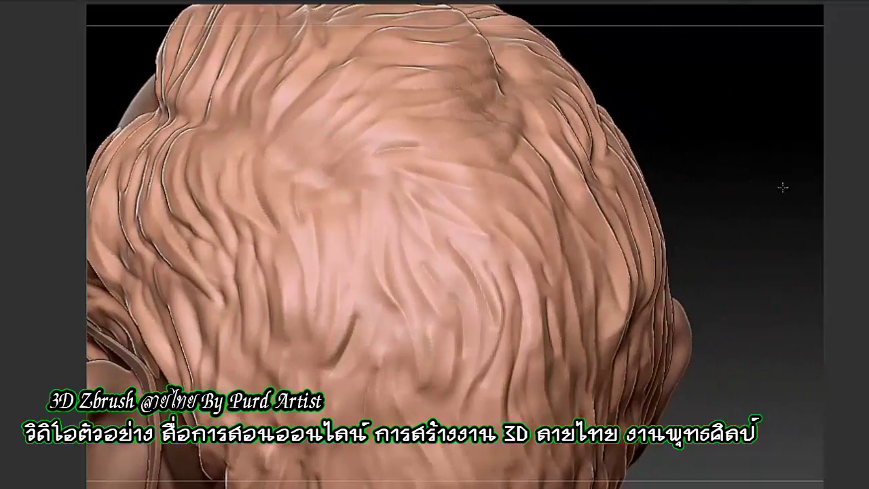
pyautogui.moveTo(783, 188); pyautogui.dragTo(334, 345)
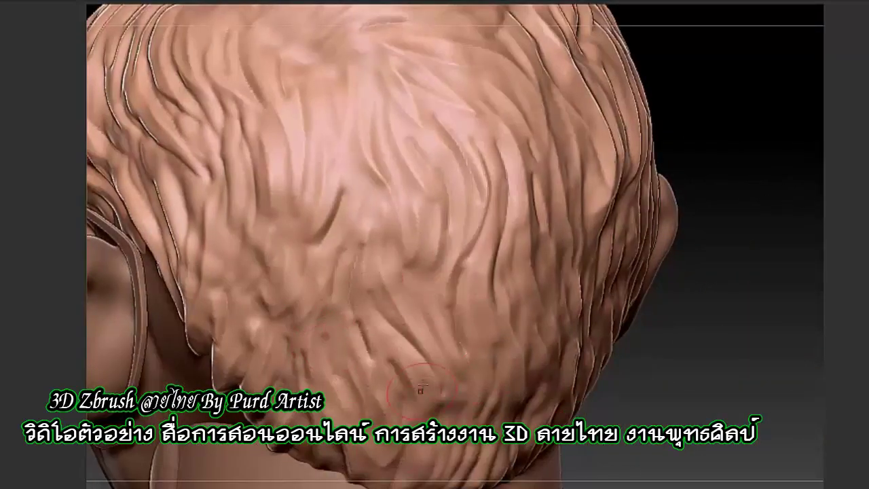
pyautogui.moveTo(421, 389); pyautogui.dragTo(612, 293)
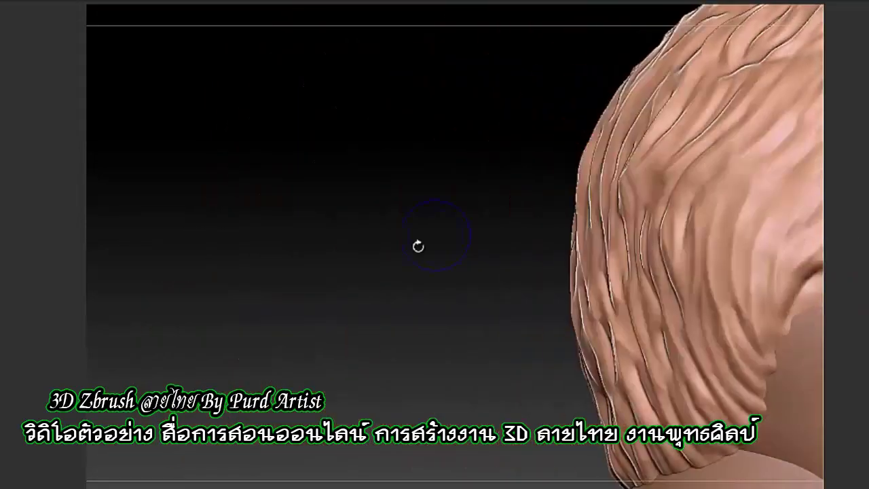
pyautogui.moveTo(417, 247); pyautogui.dragTo(489, 180)
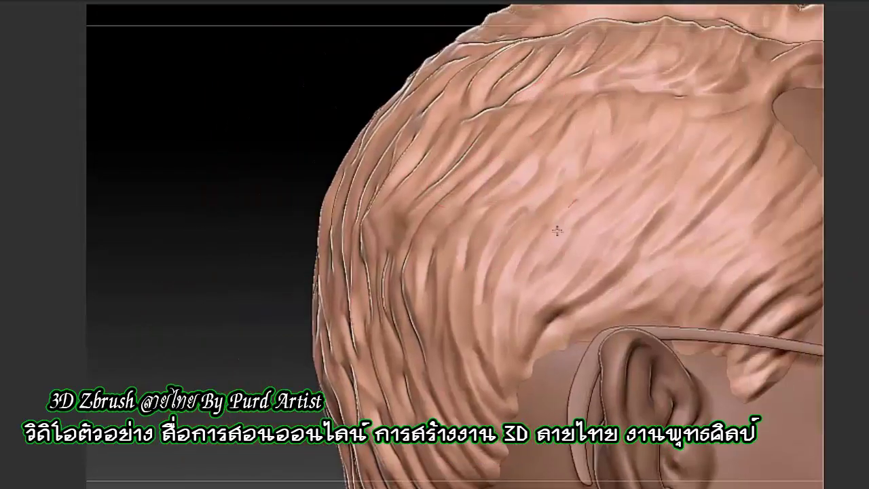
pyautogui.moveTo(552, 287); pyautogui.dragTo(718, 227)
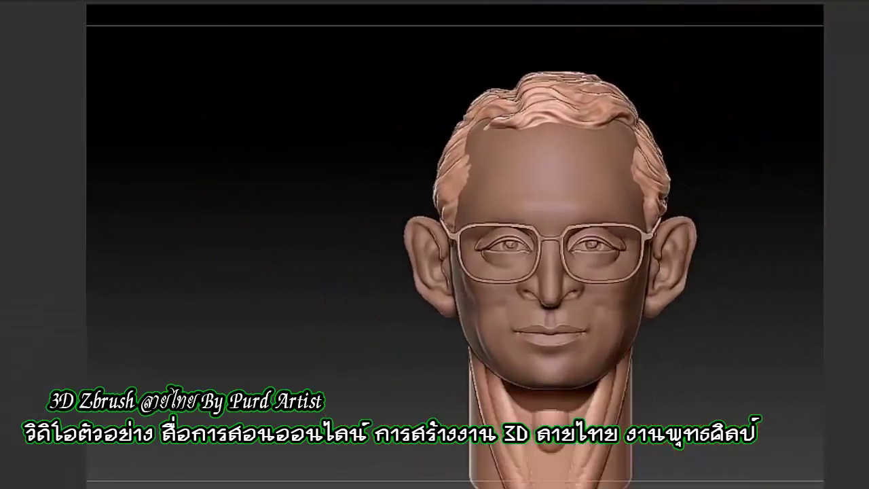
# Step: Pick a brush alpha and carve a diagonal groove up the side of the neck
pyautogui.moveTo(10, 331); pyautogui.dragTo(209, 322)
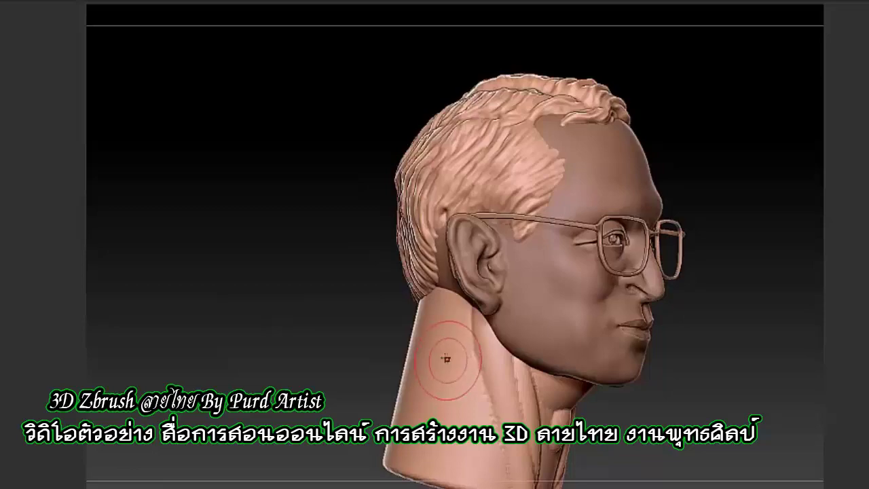
pyautogui.moveTo(446, 359); pyautogui.dragTo(465, 328, button='right')
pyautogui.moveTo(413, 384); pyautogui.dragTo(489, 428, button='right')
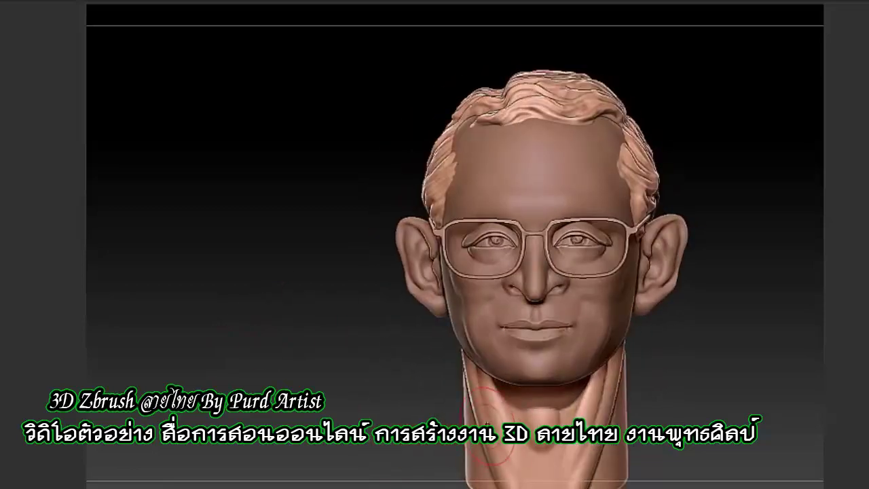
pyautogui.moveTo(469, 394); pyautogui.dragTo(538, 411, button='right')
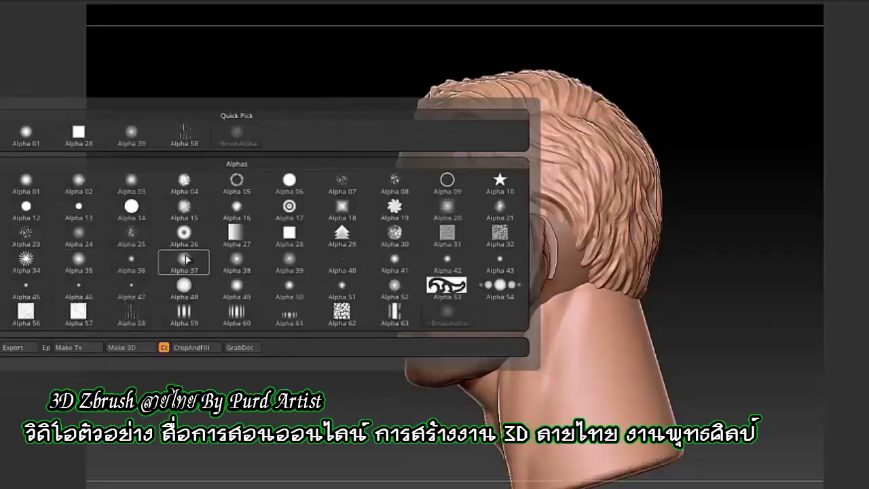
pyautogui.click(184, 261)
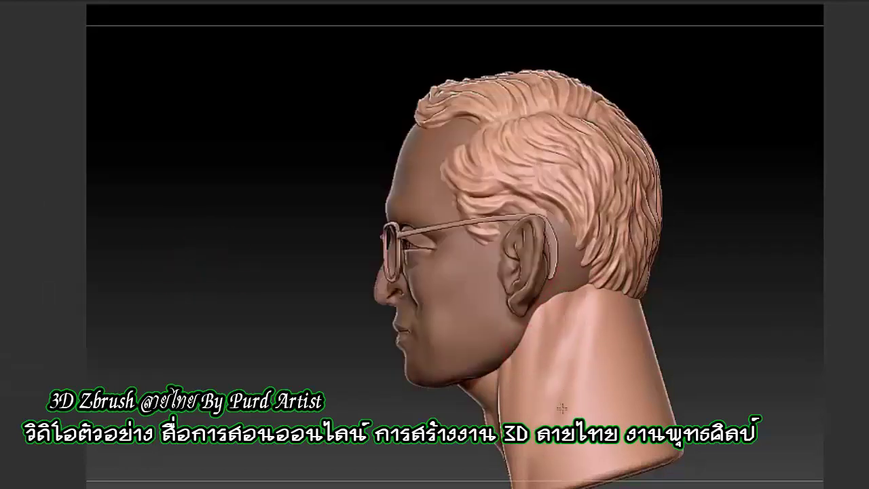
pyautogui.moveTo(578, 364); pyautogui.dragTo(602, 316)
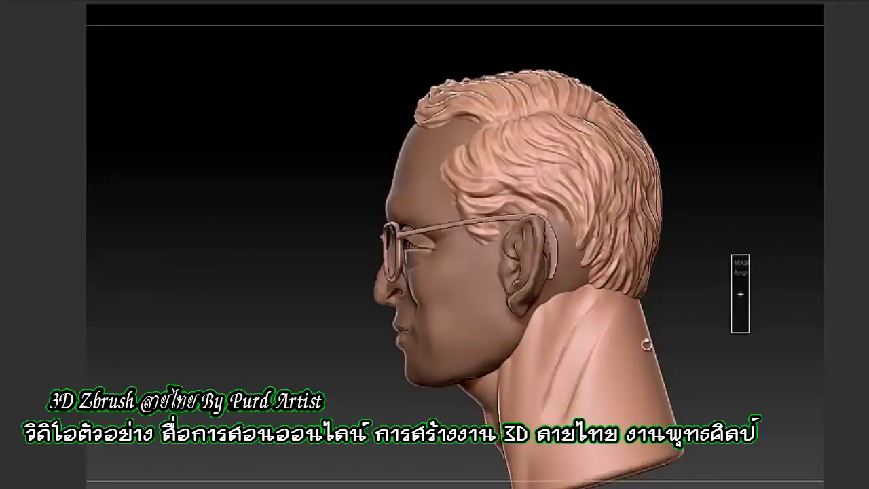
# Step: Sculpt muscle detail into the upper neck, comparing both profiles
pyautogui.moveTo(591, 310); pyautogui.dragTo(553, 397, button='right')
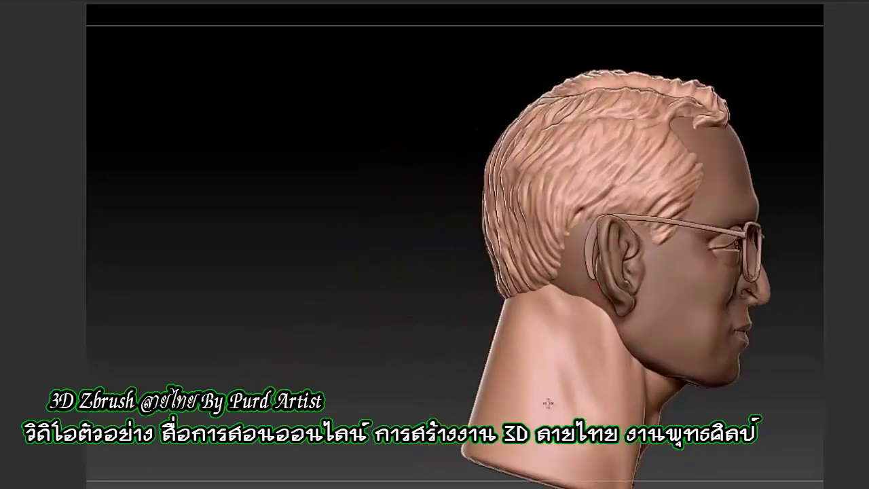
pyautogui.moveTo(549, 411)
pyautogui.mouseDown(button='right')
pyautogui.moveTo(387, 376)
pyautogui.moveTo(204, 292)
pyautogui.mouseUp(button='right')
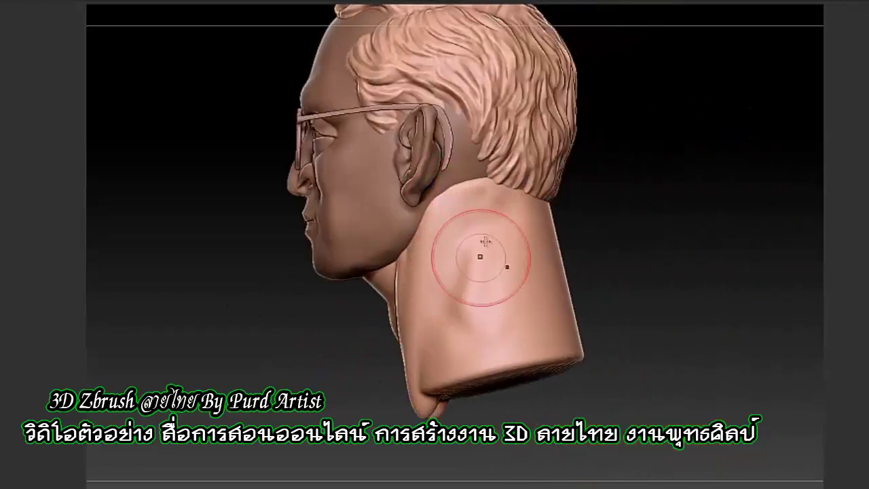
pyautogui.moveTo(252, 333); pyautogui.dragTo(459, 322, button='right')
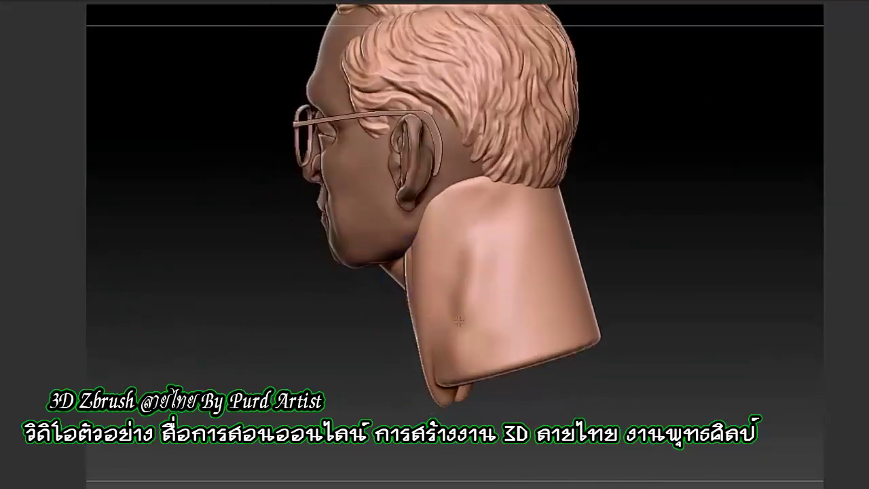
pyautogui.moveTo(199, 344)
pyautogui.mouseDown(button='right')
pyautogui.moveTo(178, 330)
pyautogui.moveTo(398, 223)
pyautogui.mouseUp(button='right')
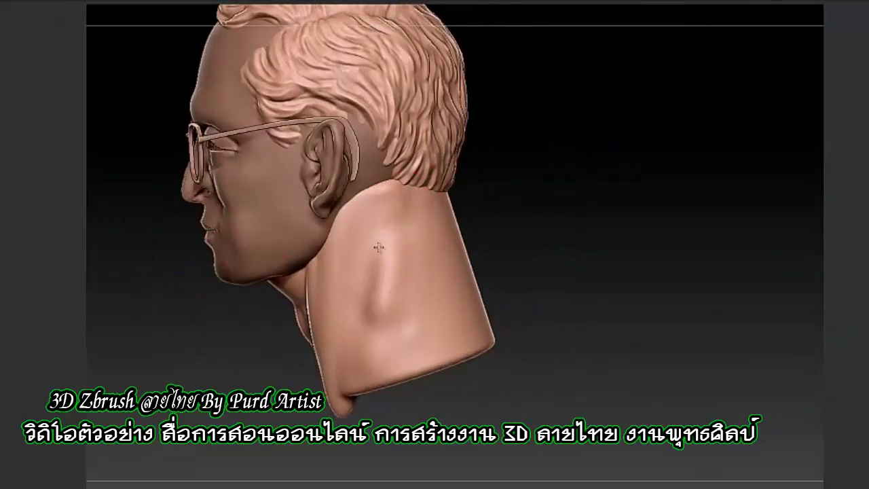
pyautogui.moveTo(370, 308); pyautogui.dragTo(386, 231)
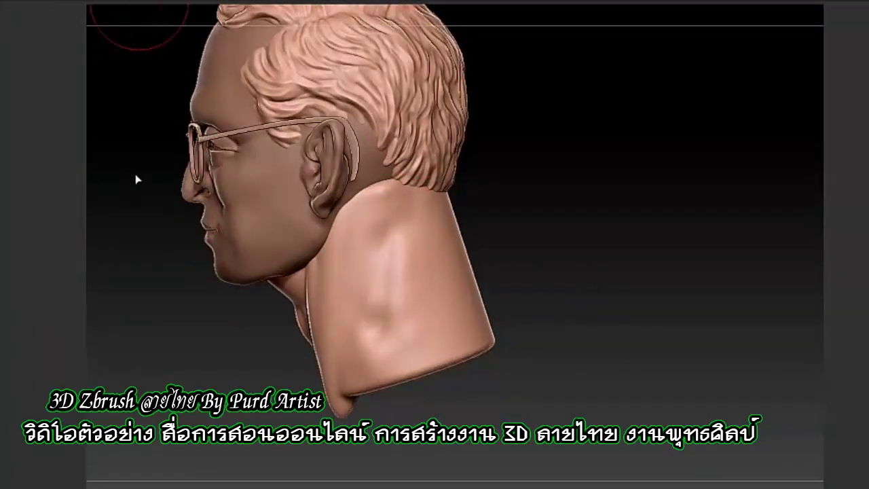
pyautogui.moveTo(192, 333); pyautogui.dragTo(377, 216, button='right')
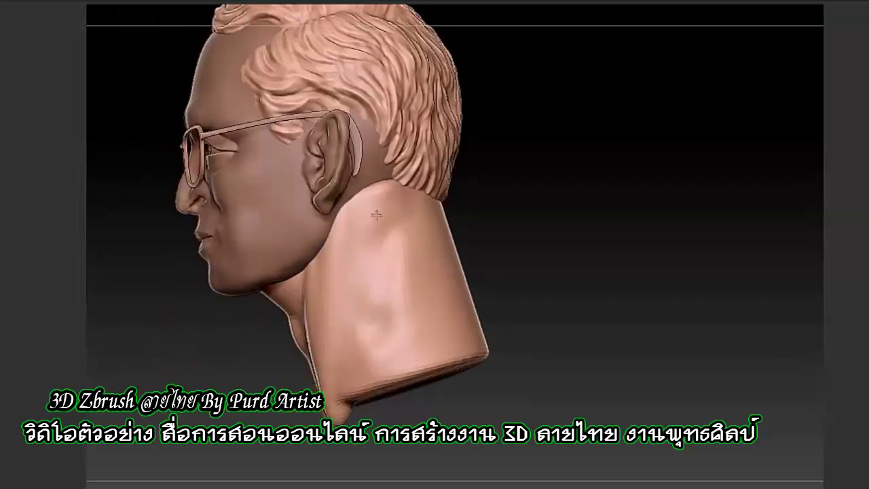
pyautogui.moveTo(137, 353)
pyautogui.mouseDown(button='right')
pyautogui.moveTo(334, 297)
pyautogui.moveTo(149, 266)
pyautogui.moveTo(116, 281)
pyautogui.moveTo(132, 346)
pyautogui.moveTo(105, 350)
pyautogui.mouseUp(button='right')
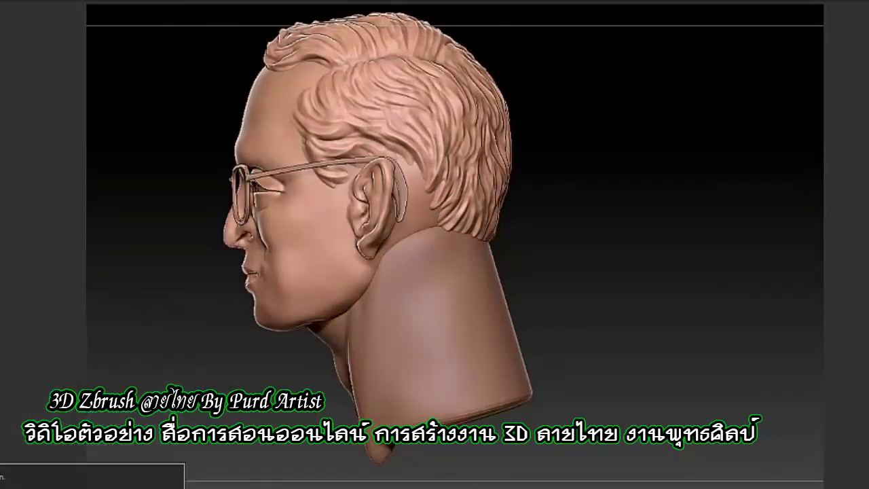
# Step: Clear the mask from the neck
pyautogui.keyDown('ctrl'); pyautogui.moveTo(136, 260); pyautogui.dragTo(175, 342); pyautogui.keyUp('ctrl')
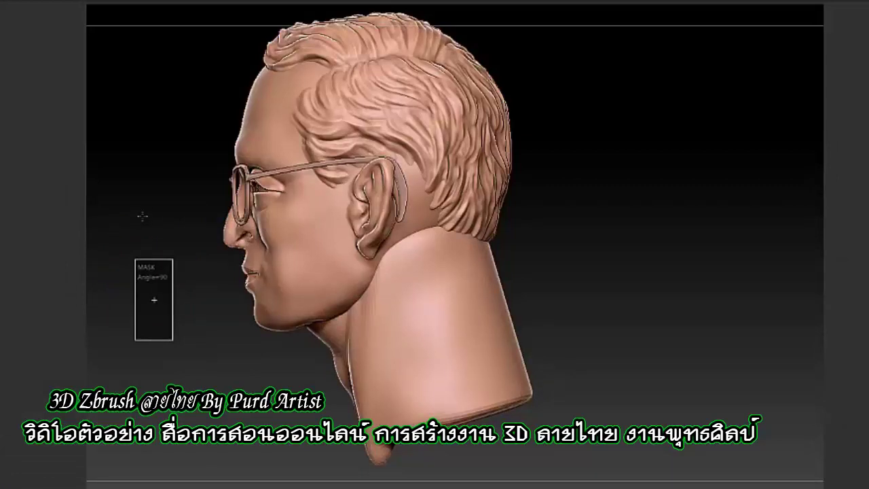
pyautogui.moveTo(142, 216); pyautogui.dragTo(73, 240, button='right')
pyautogui.moveTo(22, 197); pyautogui.dragTo(125, 249, button='right')
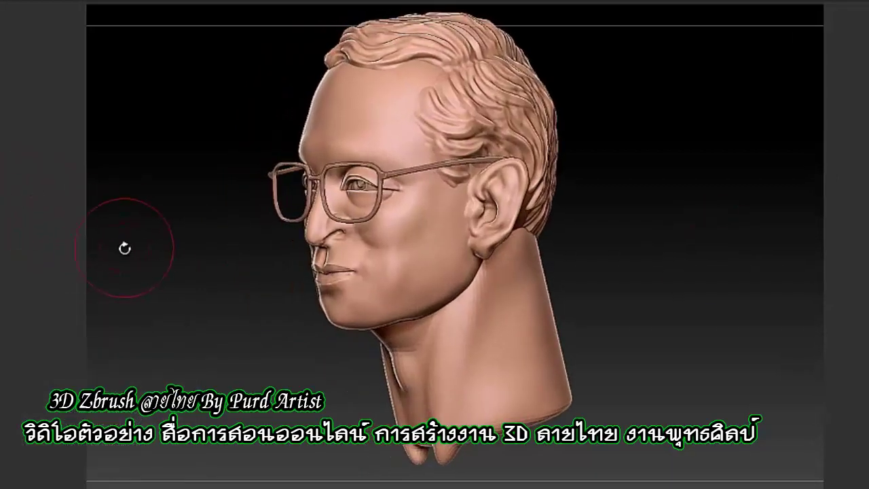
# Step: Select the head subtool and hide the neck piece so only the head remains
pyautogui.click(14, 381)
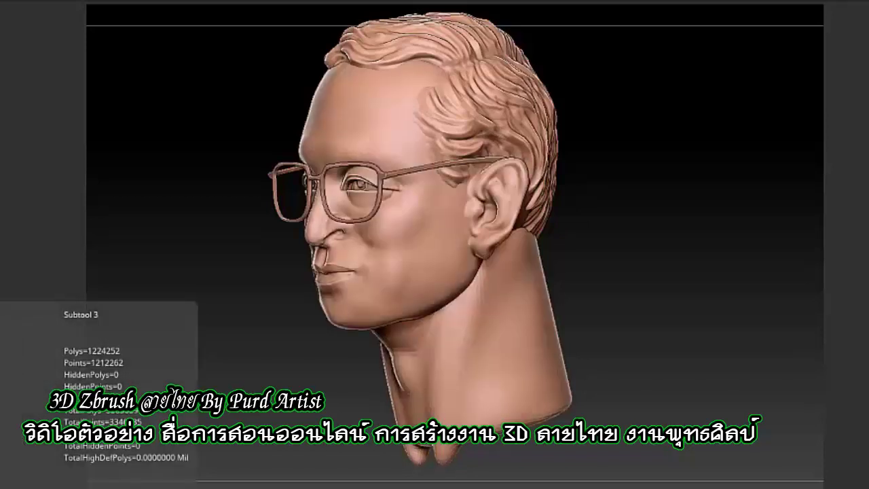
pyautogui.keyDown('ctrl'); pyautogui.keyDown('shift'); pyautogui.click(466, 360); pyautogui.keyUp('shift'); pyautogui.keyUp('ctrl')
pyautogui.moveTo(200, 359); pyautogui.dragTo(129, 469)
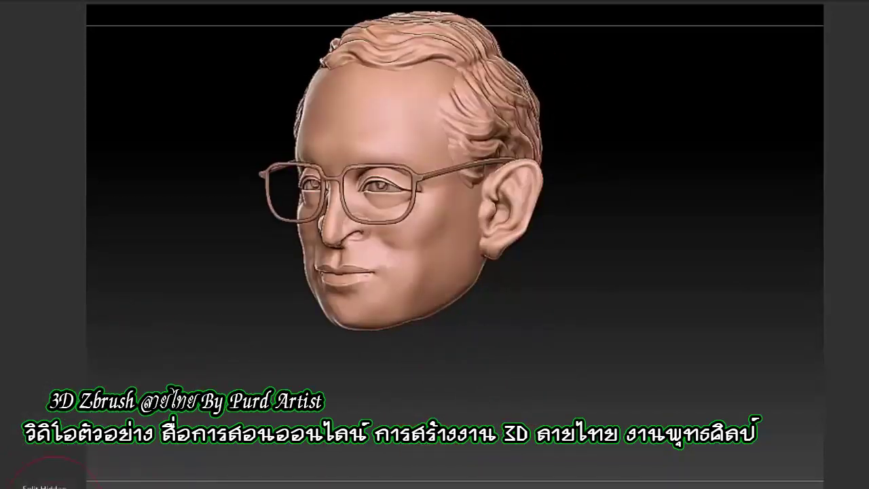
# Step: Unhide all geometry so the neck cylinder shows under the head again
pyautogui.keyDown('ctrl'); pyautogui.keyDown('shift'); pyautogui.click(101, 367); pyautogui.keyUp('shift'); pyautogui.keyUp('ctrl')
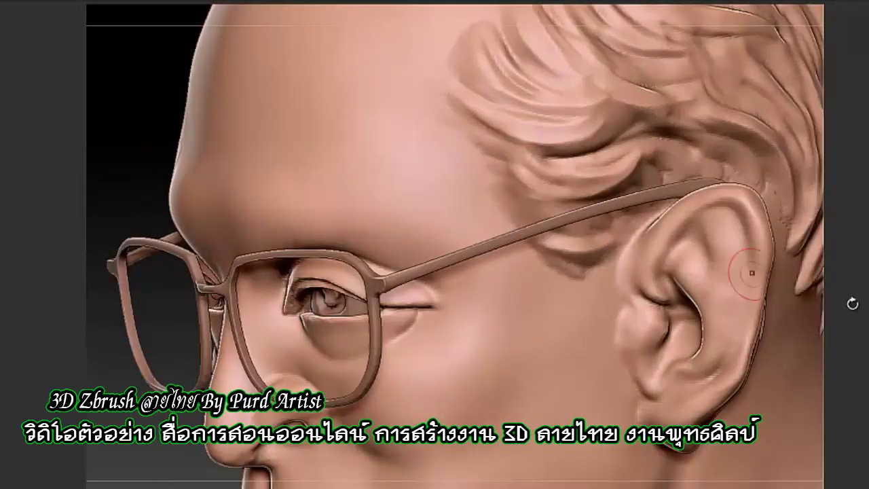
# Step: Orbit and zoom to inspect the ear, the back of the neck under the hairline, and the whole head
pyautogui.moveTo(752, 273); pyautogui.dragTo(744, 197)
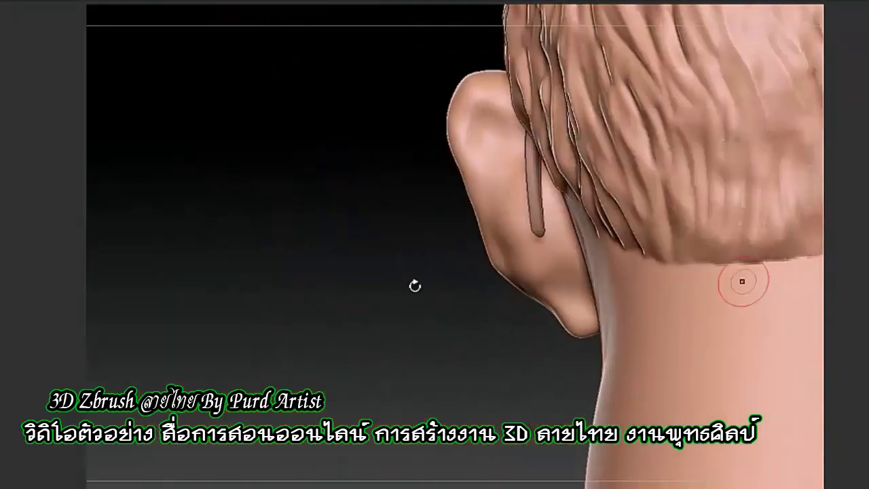
pyautogui.moveTo(767, 254); pyautogui.dragTo(432, 208)
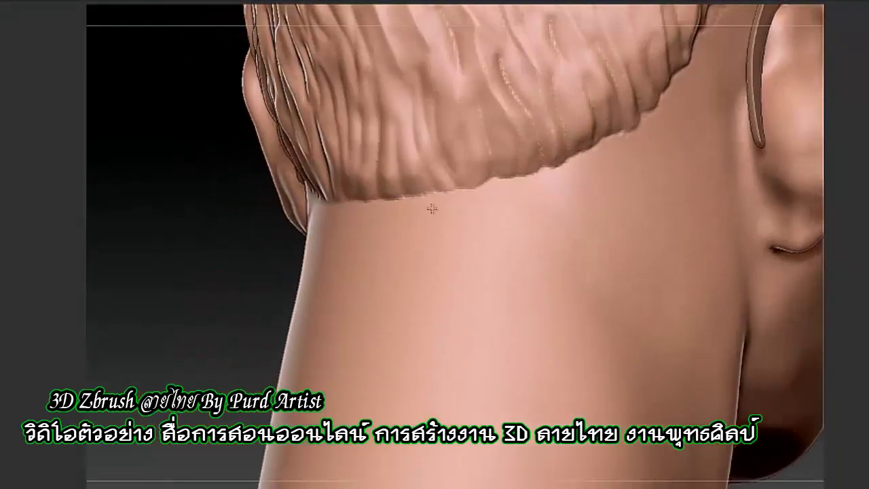
pyautogui.moveTo(685, 80); pyautogui.dragTo(703, 240)
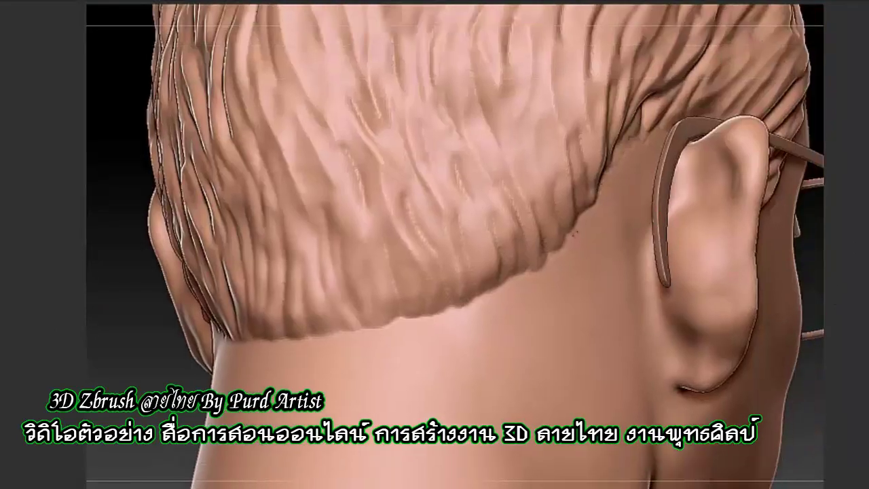
pyautogui.moveTo(574, 233); pyautogui.dragTo(474, 212)
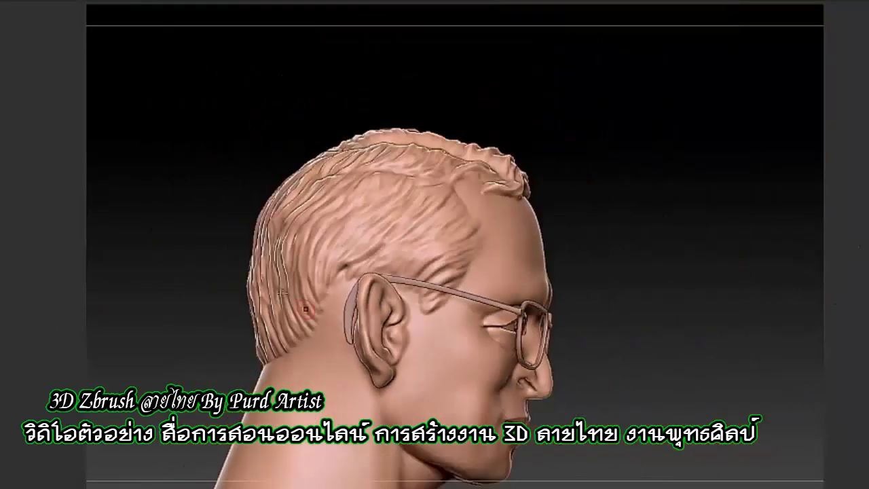
pyautogui.moveTo(733, 60)
pyautogui.mouseDown()
pyautogui.moveTo(219, 317)
pyautogui.moveTo(148, 281)
pyautogui.moveTo(186, 284)
pyautogui.moveTo(72, 267)
pyautogui.moveTo(125, 294)
pyautogui.mouseUp()
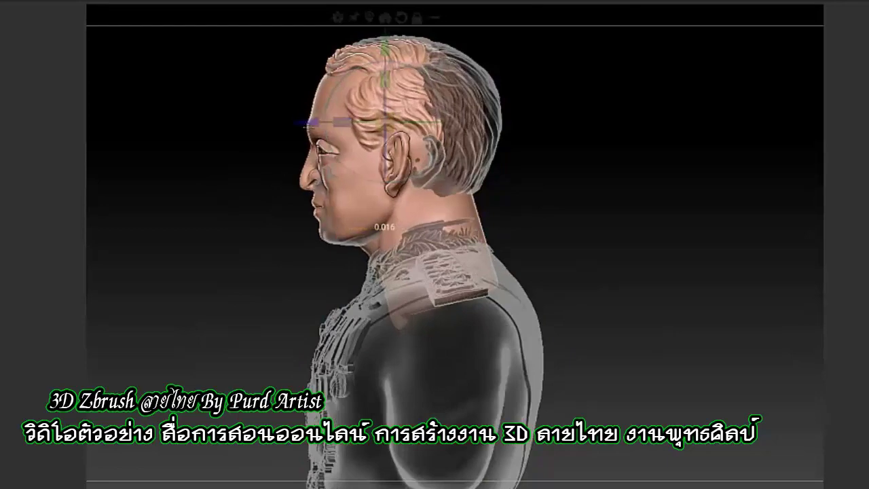
pyautogui.moveTo(292, 123); pyautogui.dragTo(83, 302)
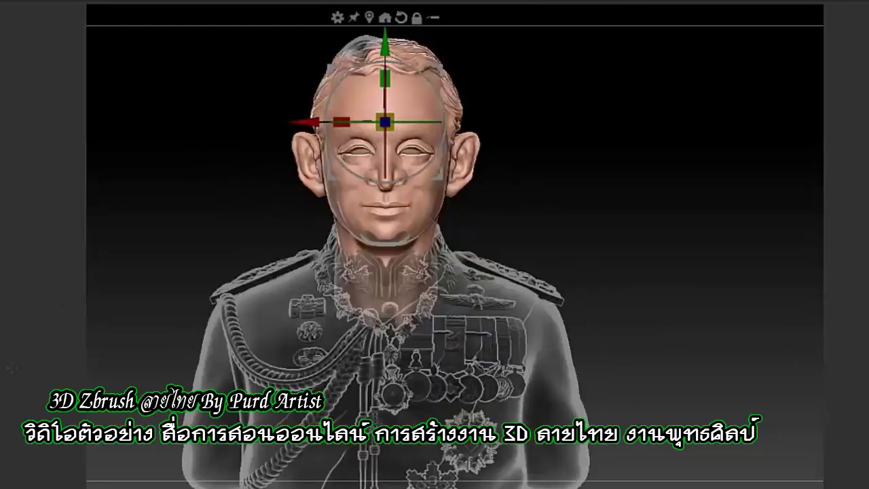
pyautogui.moveTo(157, 203); pyautogui.dragTo(154, 214)
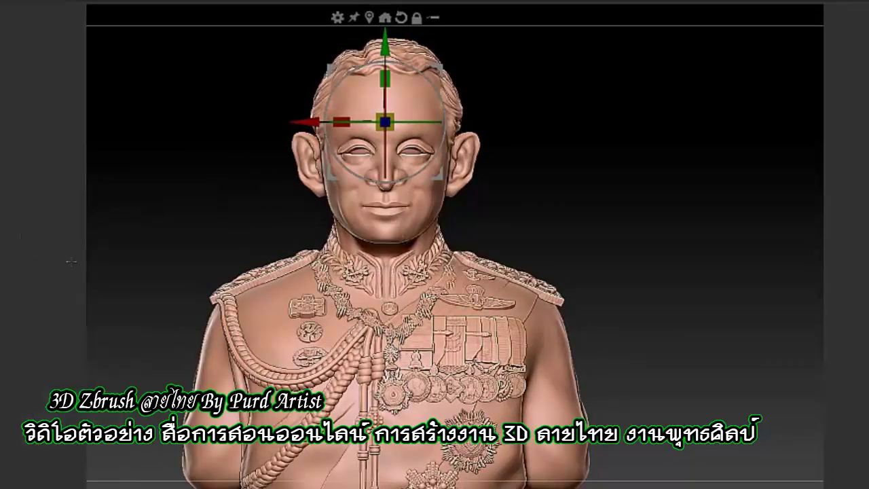
pyautogui.moveTo(71, 261); pyautogui.dragTo(161, 220)
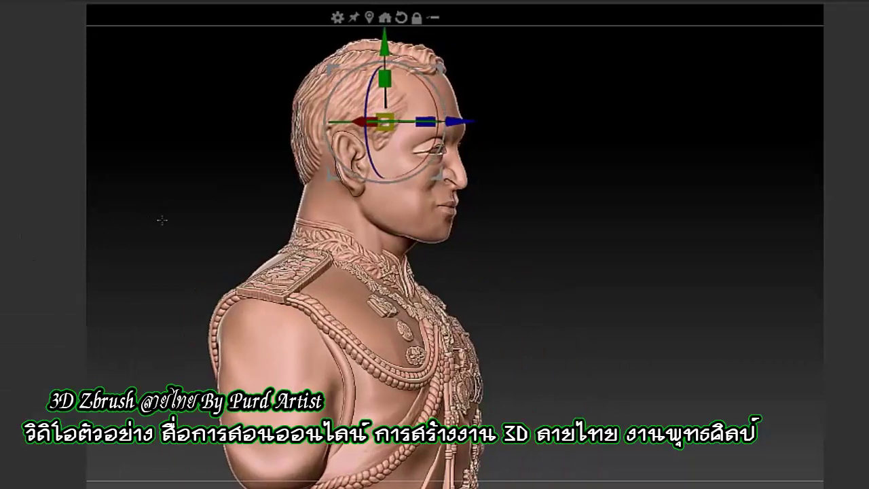
pyautogui.moveTo(183, 213); pyautogui.dragTo(122, 210)
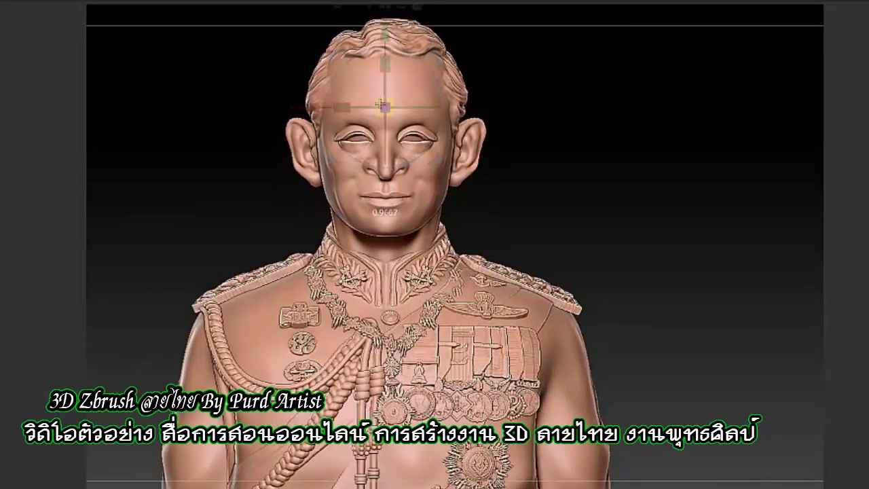
pyautogui.moveTo(202, 145); pyautogui.dragTo(293, 145)
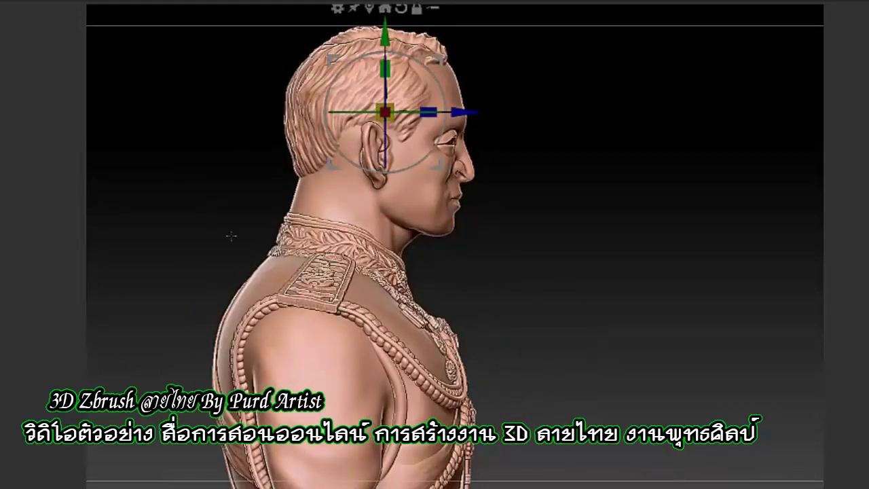
pyautogui.moveTo(231, 248)
pyautogui.mouseDown()
pyautogui.moveTo(186, 210)
pyautogui.moveTo(136, 211)
pyautogui.mouseUp()
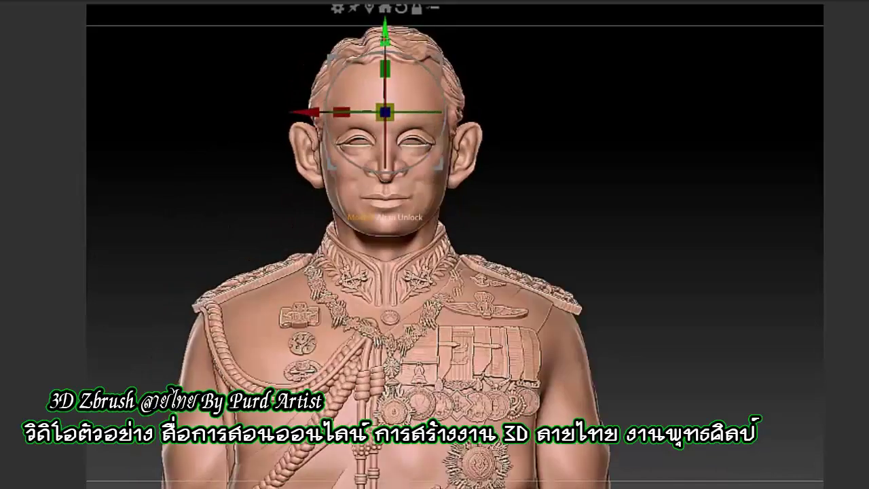
pyautogui.moveTo(211, 167); pyautogui.dragTo(262, 170)
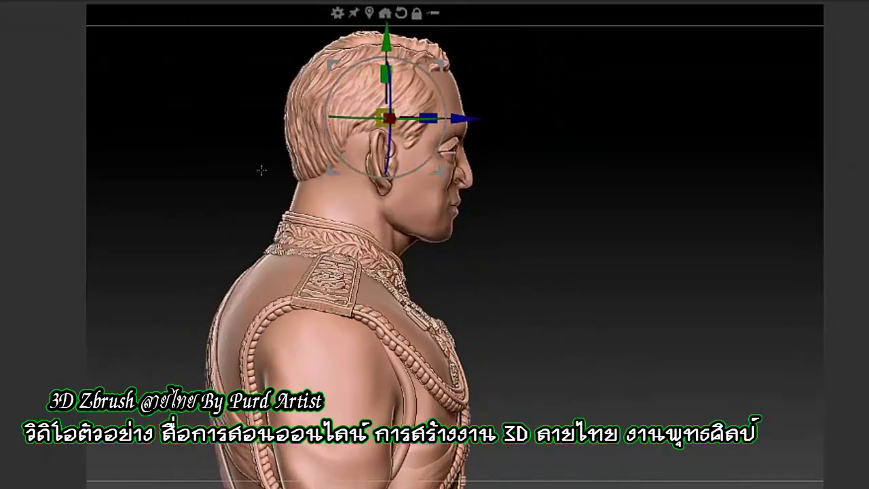
pyautogui.scroll(5, 303, 227)
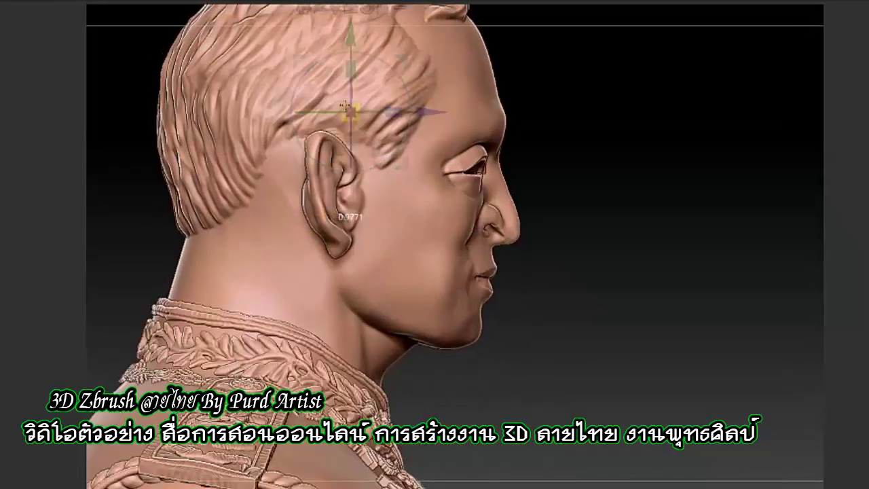
pyautogui.moveTo(571, 238)
pyautogui.mouseDown()
pyautogui.moveTo(536, 237)
pyautogui.moveTo(554, 288)
pyautogui.moveTo(513, 273)
pyautogui.mouseUp()
pyautogui.scroll(-5, 513, 273)
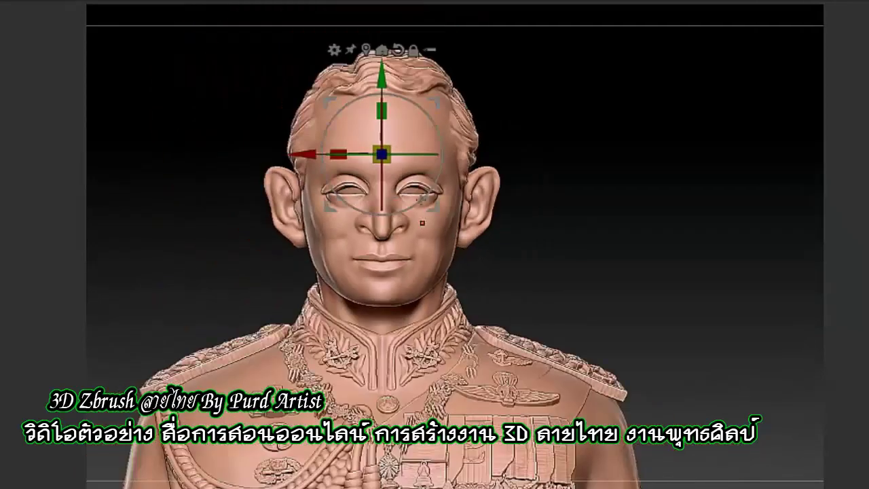
pyautogui.scroll(-3, 513, 272)
pyautogui.moveTo(363, 169); pyautogui.dragTo(167, 186)
pyautogui.scroll(-3, 295, 257)
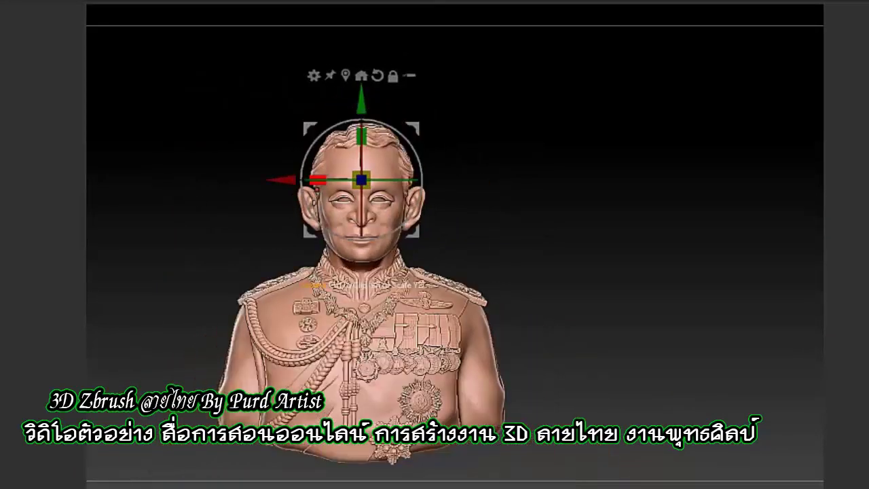
pyautogui.scroll(-2, 203, 261)
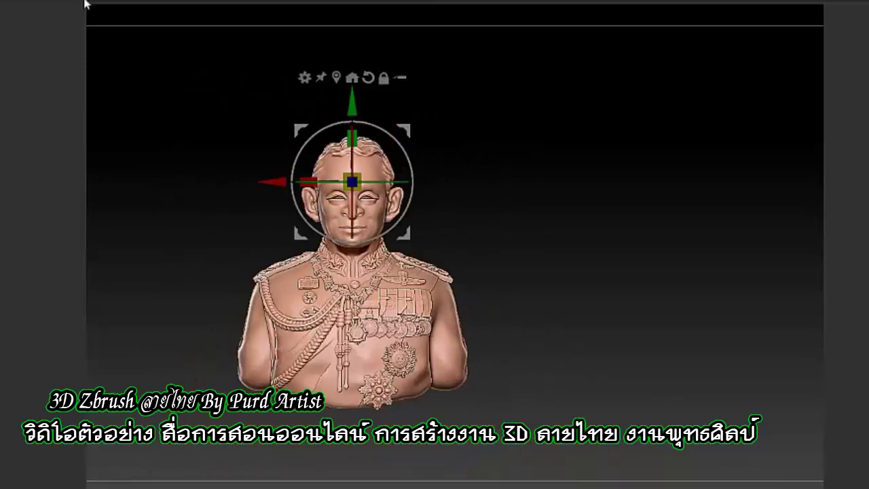
# Step: Show the glasses-wearing head subtool on the uniformed bust and frame it in the canvas
pyautogui.moveTo(144, 101)
pyautogui.mouseDown()
pyautogui.moveTo(223, 210)
pyautogui.moveTo(232, 210)
pyautogui.moveTo(170, 210)
pyautogui.moveTo(189, 201)
pyautogui.mouseUp()
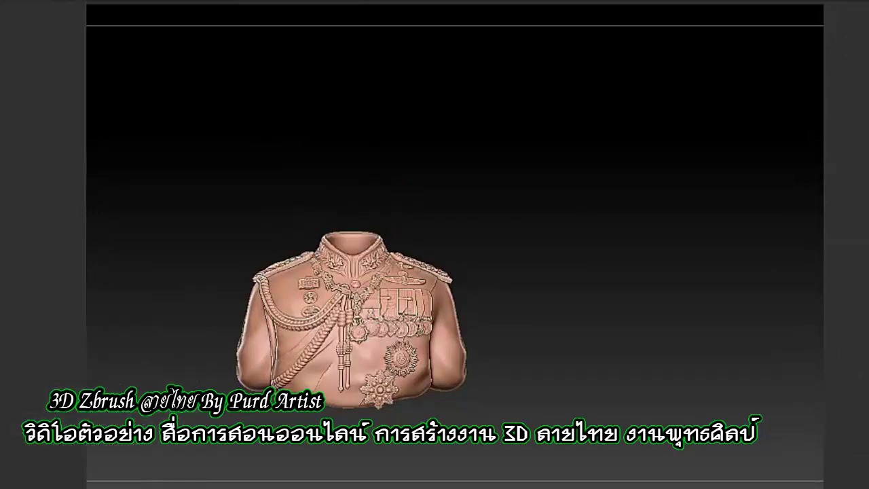
pyautogui.click(5, 349)
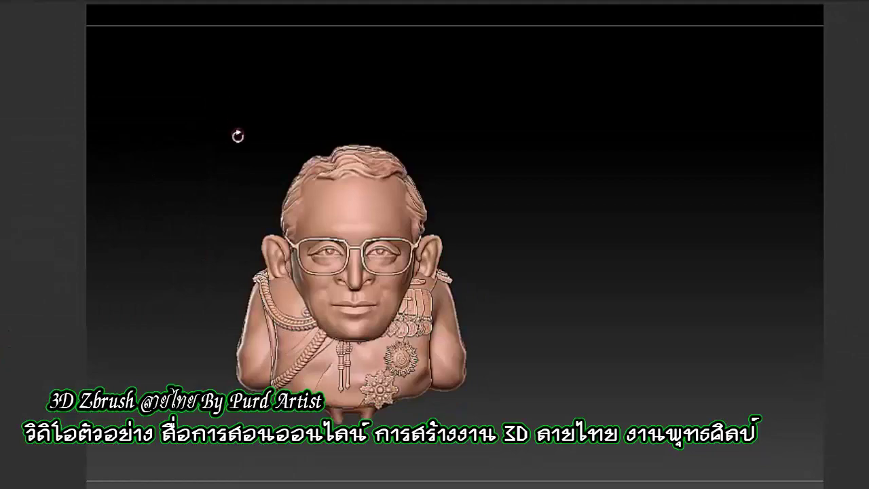
pyautogui.press('f')
pyautogui.press('w')
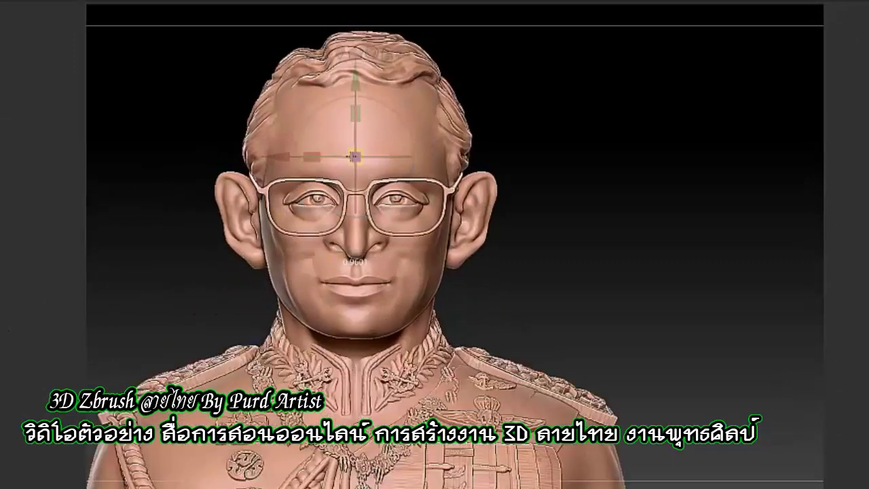
# Step: Scale the bespectacled head up slightly, to about 1.03, on the bust
pyautogui.moveTo(204, 208); pyautogui.dragTo(203, 225)
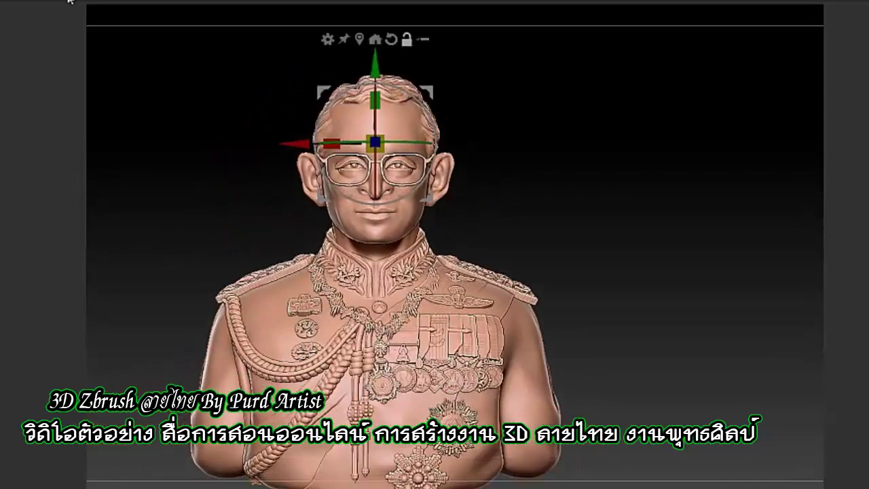
pyautogui.press('q')
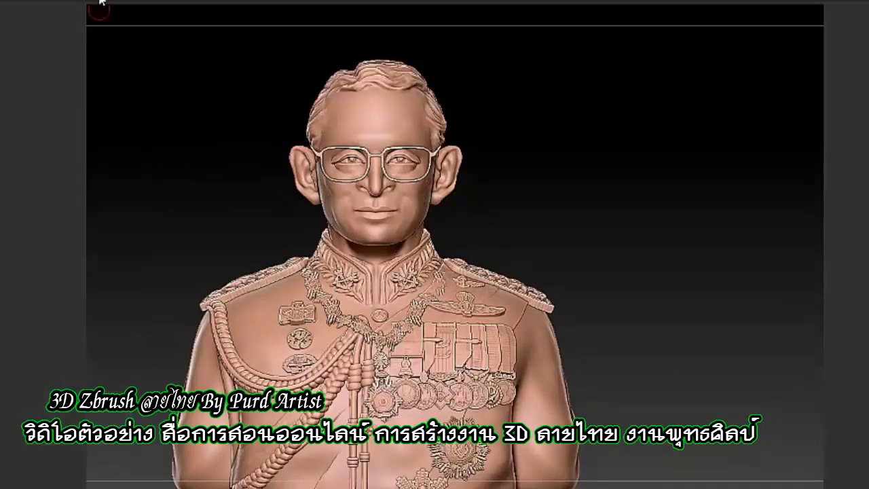
pyautogui.press('w')
pyautogui.moveTo(366, 142); pyautogui.dragTo(368, 142)
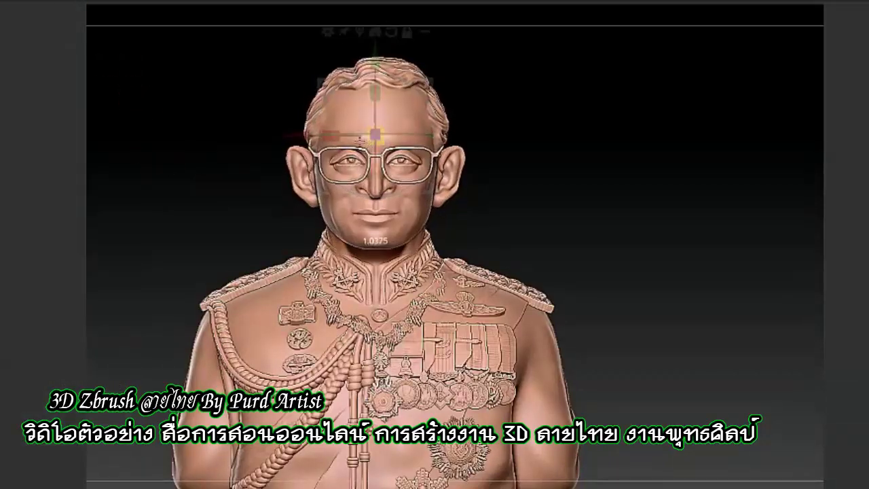
# Step: Check the enlarged head in profile and front, then give the sculpt a red matcap material
pyautogui.moveTo(241, 192); pyautogui.dragTo(319, 193)
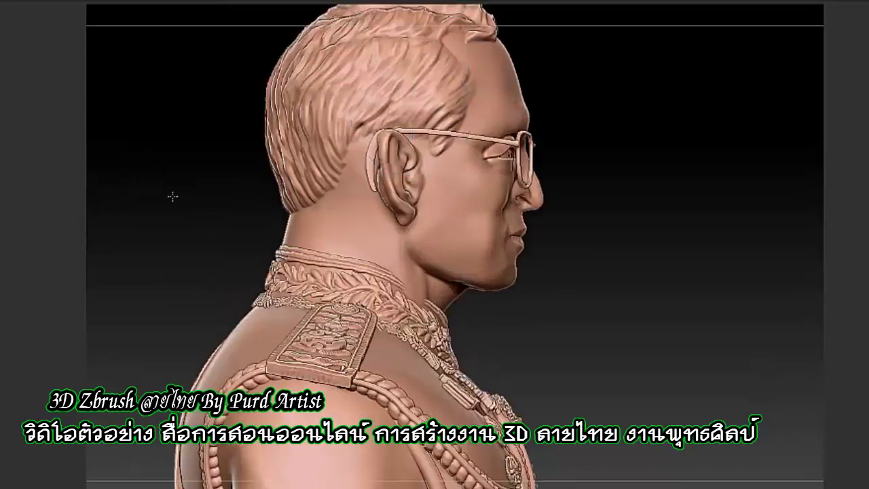
pyautogui.moveTo(173, 194)
pyautogui.mouseDown()
pyautogui.moveTo(247, 216)
pyautogui.moveTo(190, 246)
pyautogui.moveTo(215, 262)
pyautogui.moveTo(219, 219)
pyautogui.moveTo(239, 217)
pyautogui.moveTo(167, 225)
pyautogui.moveTo(188, 240)
pyautogui.moveTo(167, 233)
pyautogui.mouseUp()
pyautogui.scroll(-3, 190, 248)
pyautogui.click(2, 283)
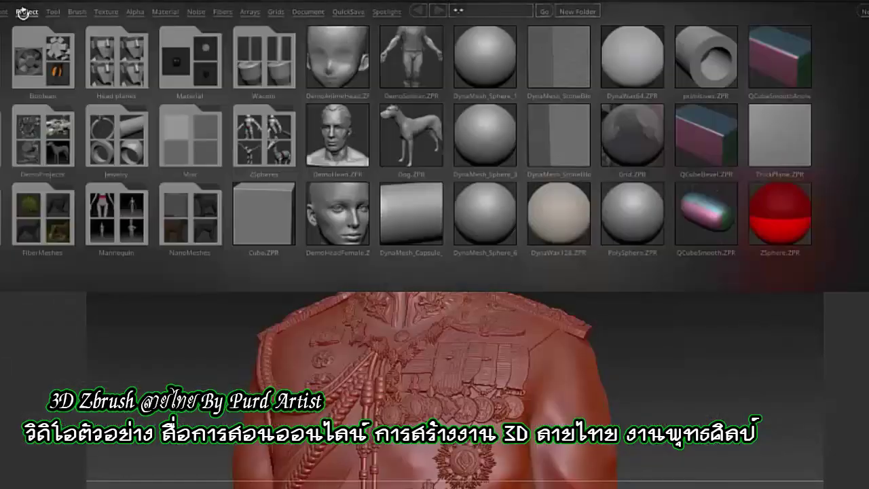
# Step: Apply the ted_grey_metal bronze material from Lightbox, frame the face, and render a BPR preview
pyautogui.click(165, 11)
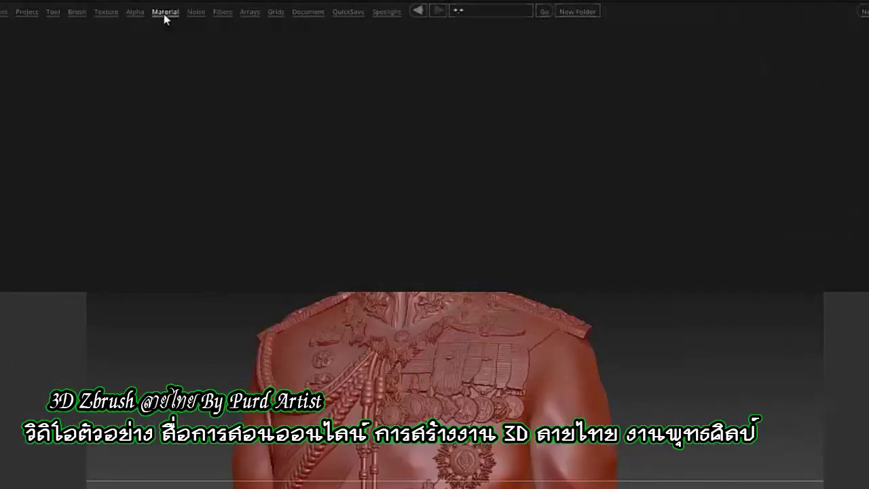
pyautogui.doubleClick(190, 57)
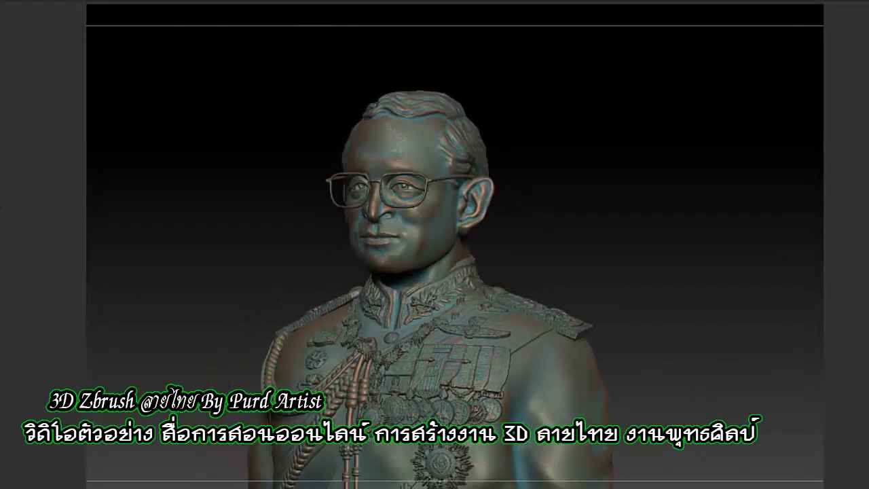
pyautogui.moveTo(291, 179)
pyautogui.mouseDown()
pyautogui.moveTo(265, 226)
pyautogui.moveTo(210, 237)
pyautogui.moveTo(203, 210)
pyautogui.moveTo(210, 223)
pyautogui.moveTo(193, 218)
pyautogui.moveTo(223, 221)
pyautogui.mouseUp()
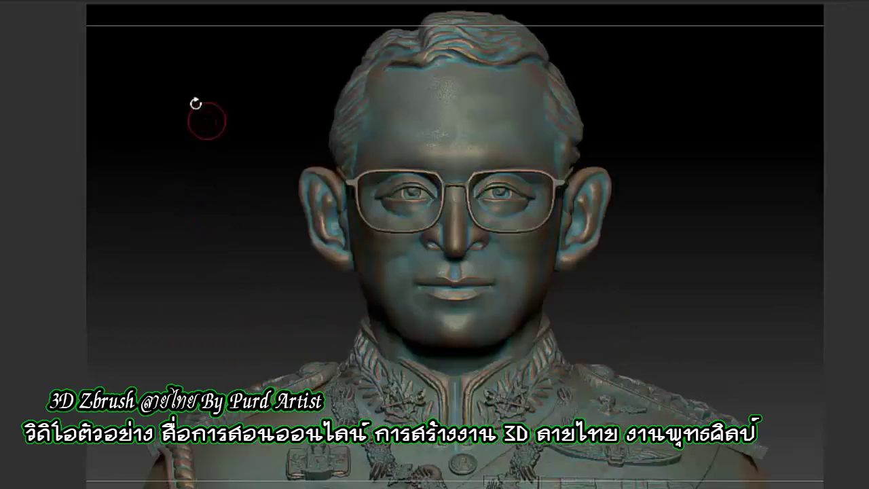
pyautogui.click(376, 3)
pyautogui.click(382, 43)
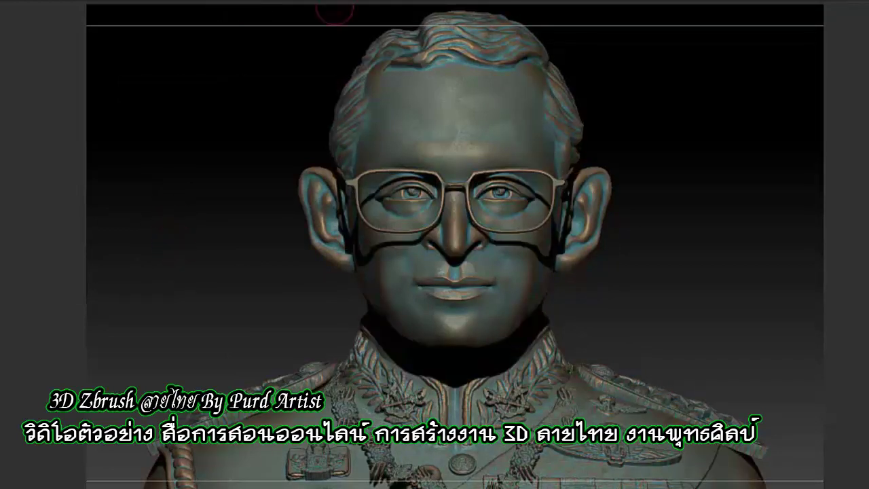
# Step: Save the shaded BPR render pass as the PSD file BPR_Render
pyautogui.click(380, 3)
pyautogui.click(373, 91)
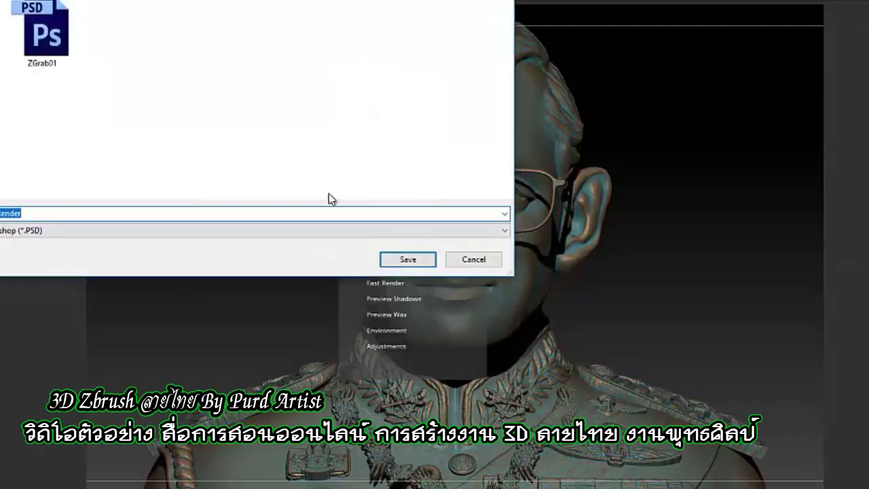
pyautogui.press('Return')
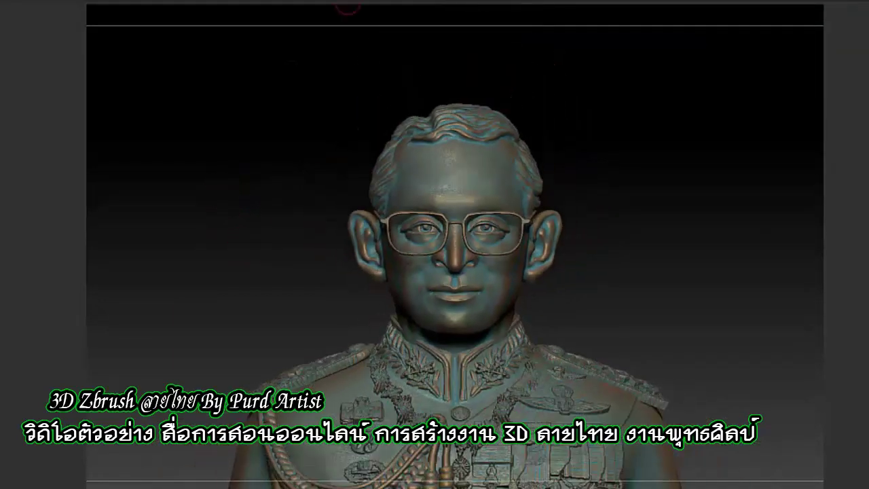
pyautogui.keyDown('alt'); pyautogui.moveTo(213, 194); pyautogui.dragTo(237, 170); pyautogui.keyUp('alt')
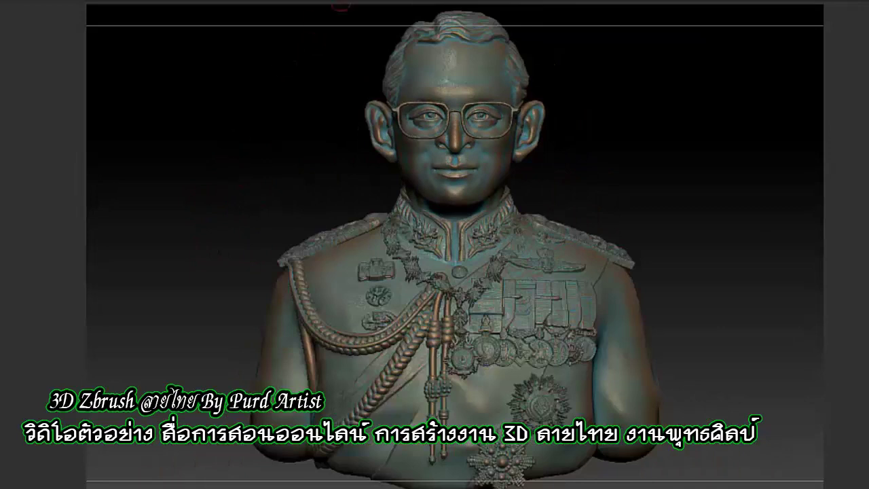
# Step: Save another shaded pass as BPR_Render2 and export the depth pass as an image
pyautogui.click(376, 10)
pyautogui.click(376, 10)
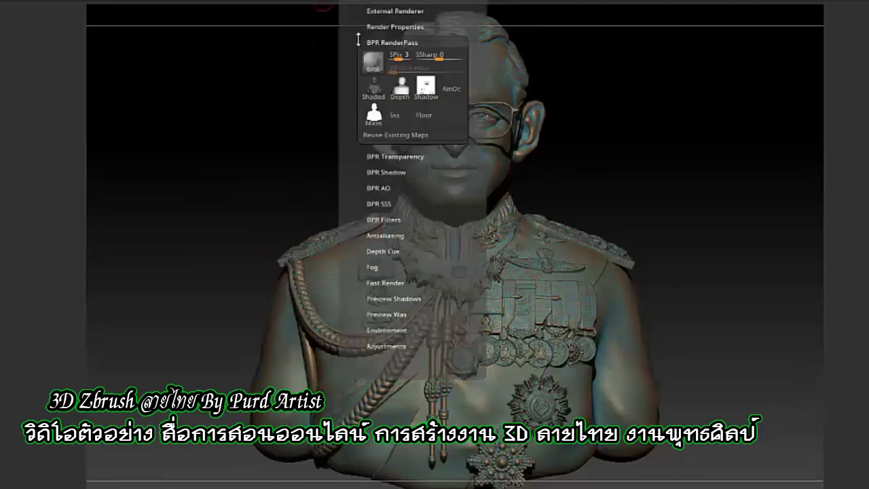
pyautogui.click(374, 89)
pyautogui.click(309, 217)
pyautogui.press('Return')
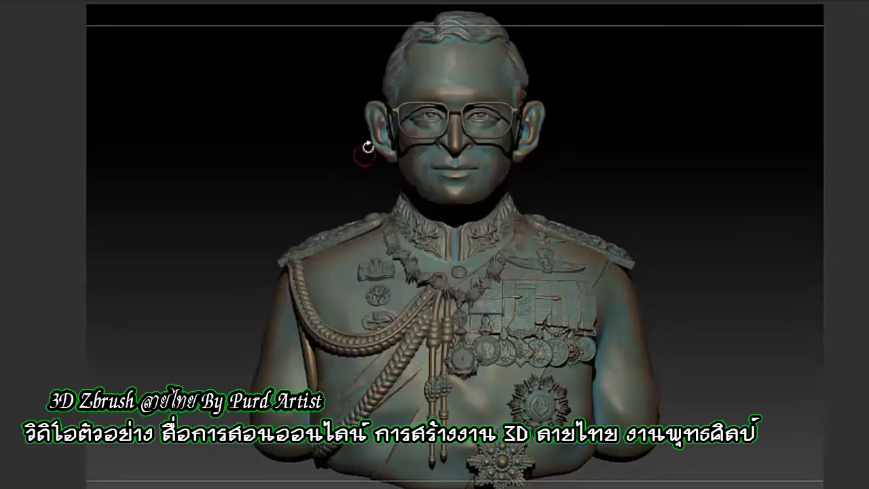
pyautogui.click(401, 88)
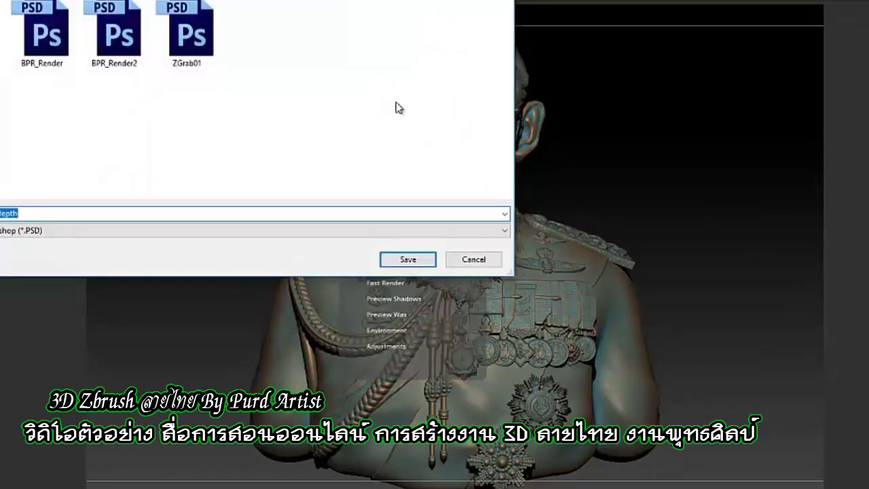
pyautogui.press('Return')
# Step: Save the bust as a ZTL tool file in the folder with the king9 versions
pyautogui.moveTo(223, 181)
pyautogui.mouseDown()
pyautogui.moveTo(186, 180)
pyautogui.moveTo(227, 221)
pyautogui.mouseUp()
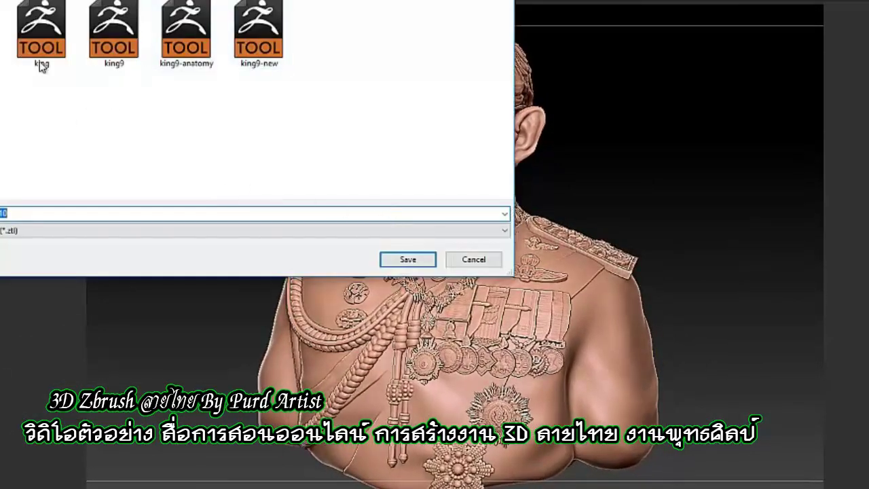
pyautogui.click(408, 259)
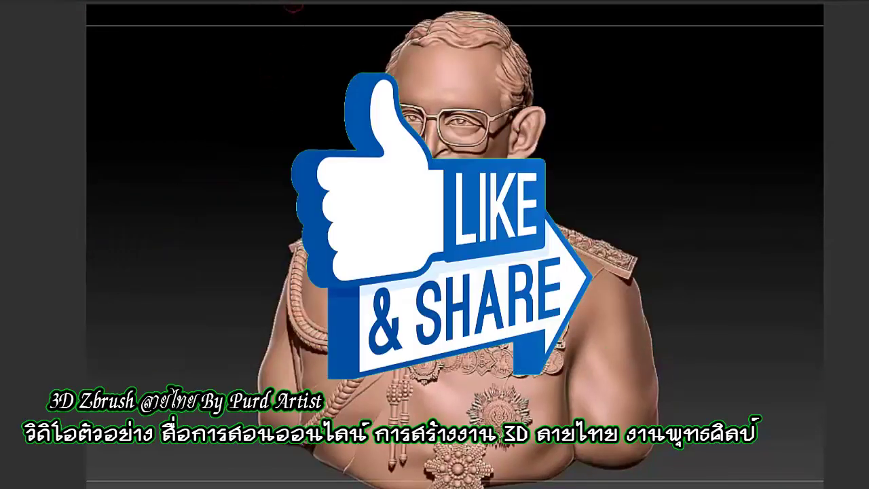
# Step: Save the scene as the ZBrushProject .zpr project file and browse the output folder
pyautogui.click(428, 82)
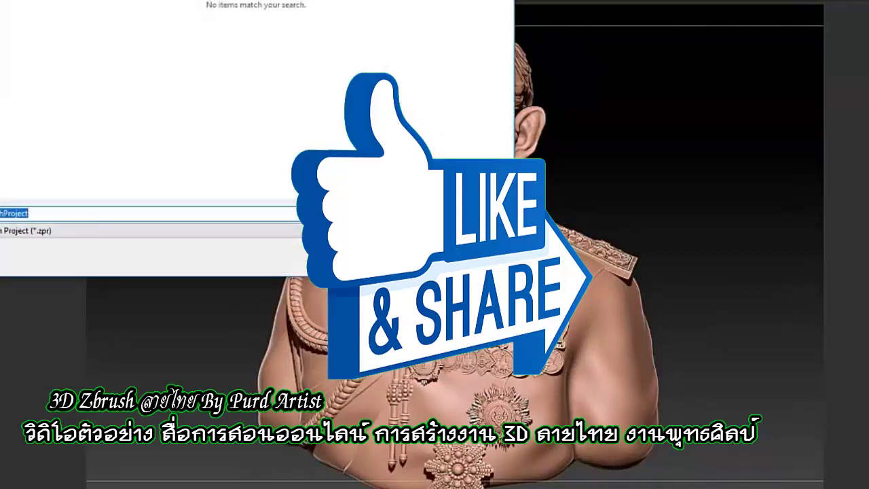
pyautogui.press('Return')
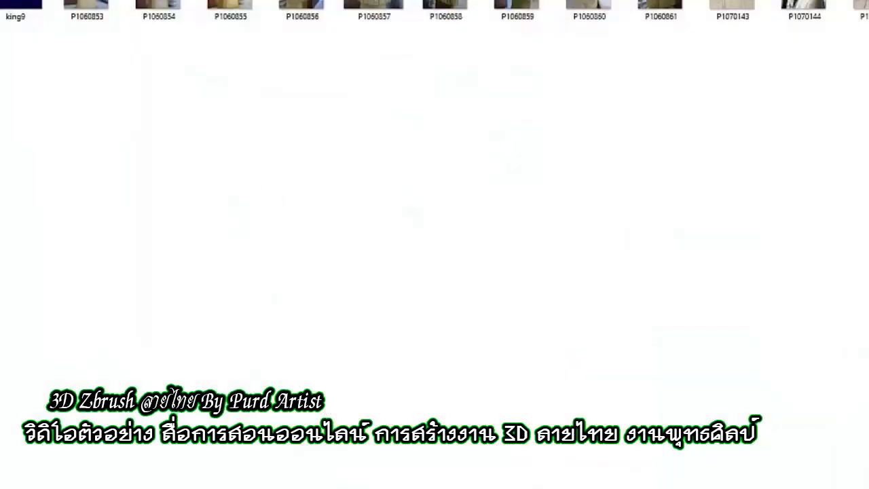
pyautogui.scroll(-5, 198, 254)
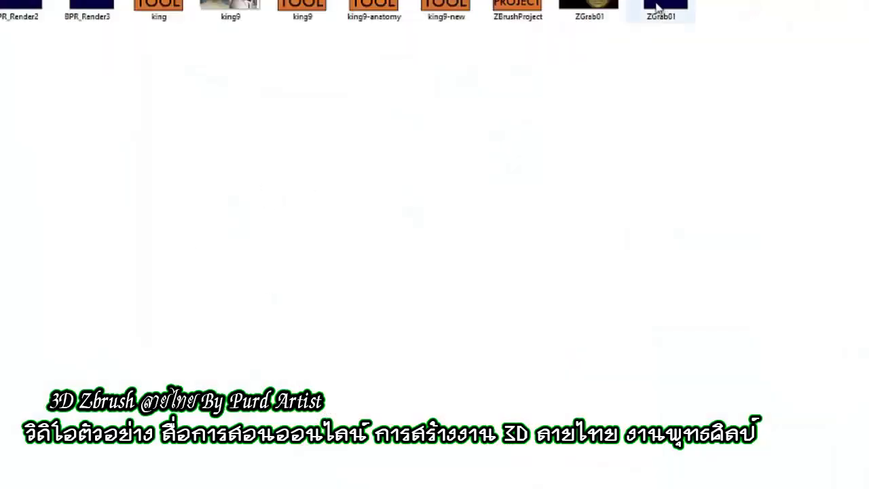